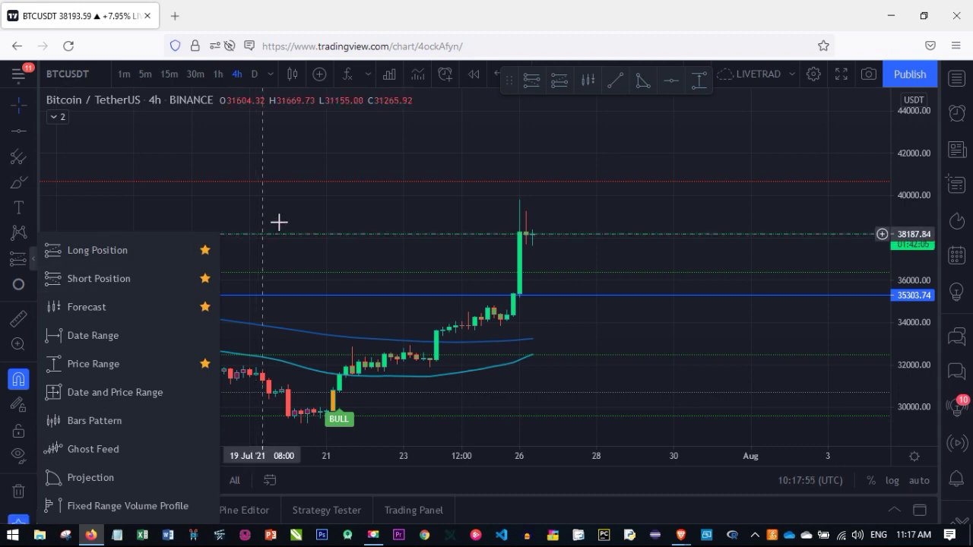
click(300, 210)
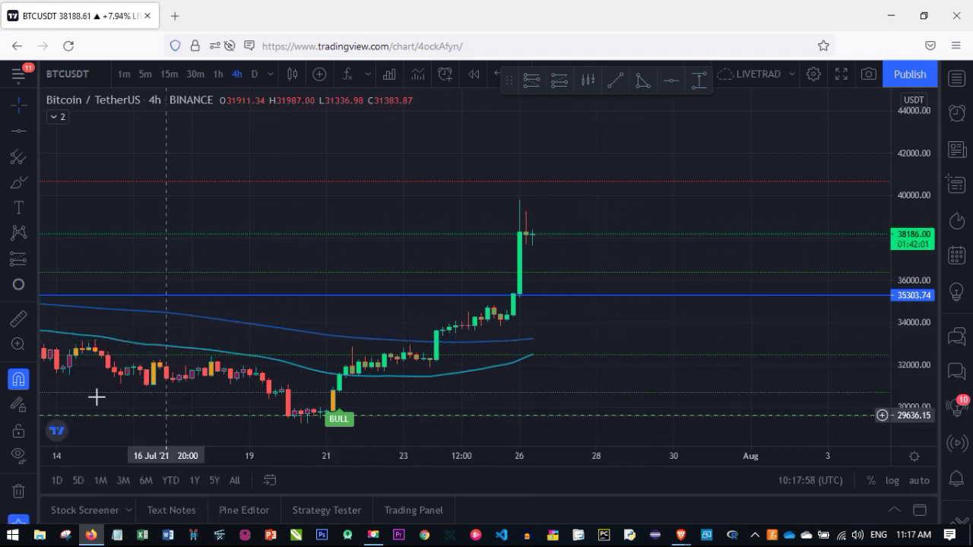
click(35, 260)
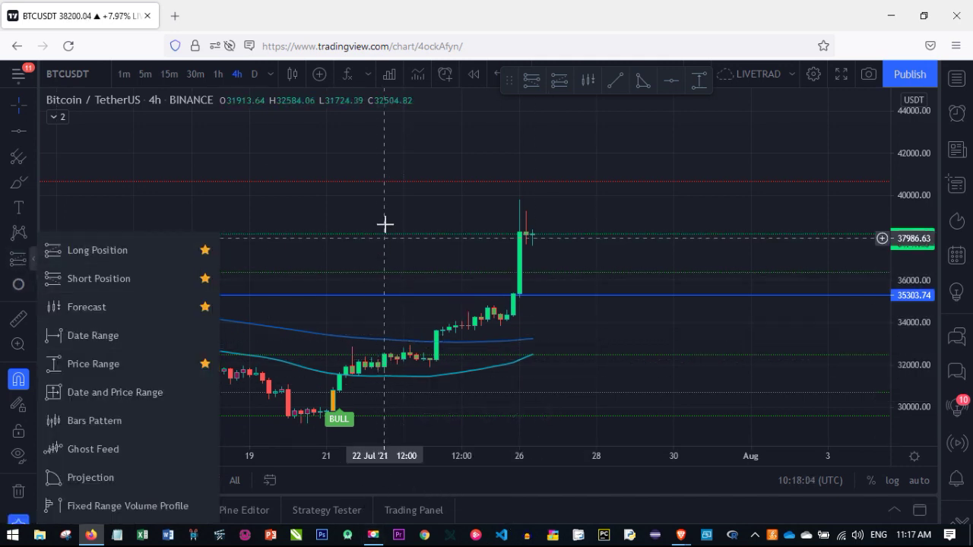
click(337, 209)
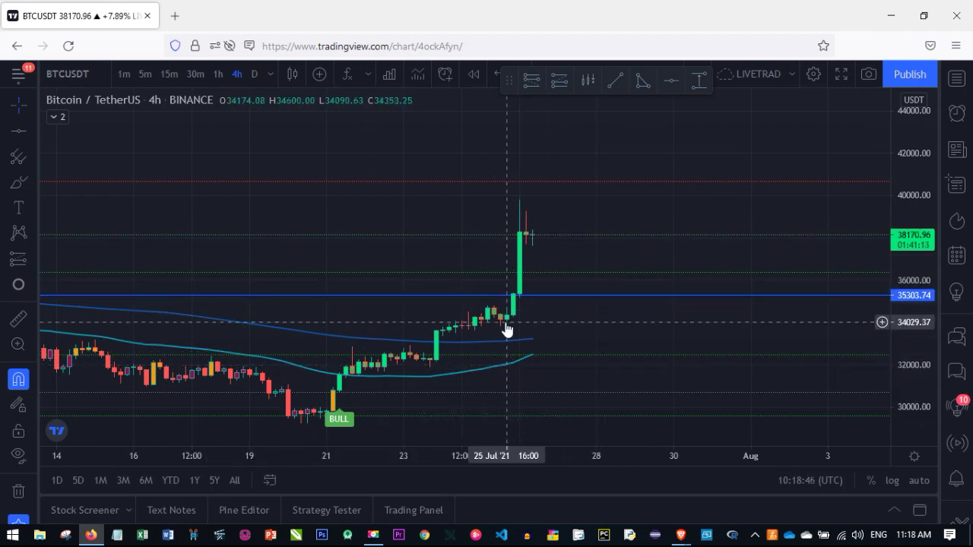
Place a Long Position on the latest rally and stretch it to span from about 23 July to 30 July.
click(33, 257)
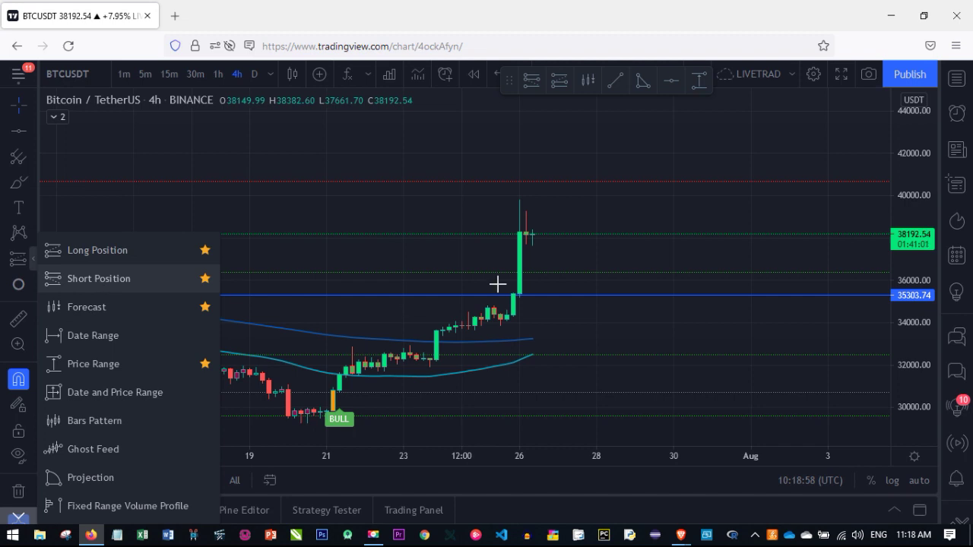
click(96, 252)
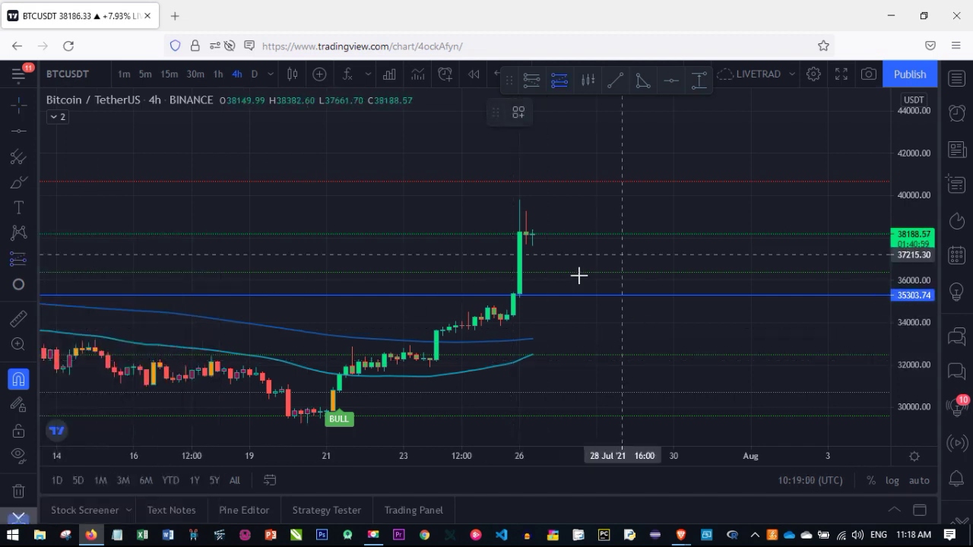
click(523, 255)
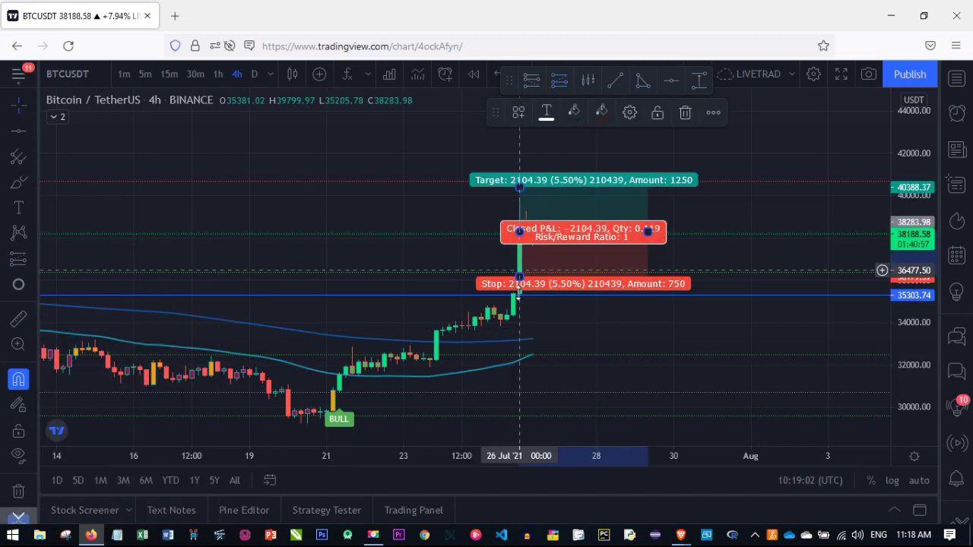
drag(520, 234, 423, 233)
drag(647, 233, 678, 237)
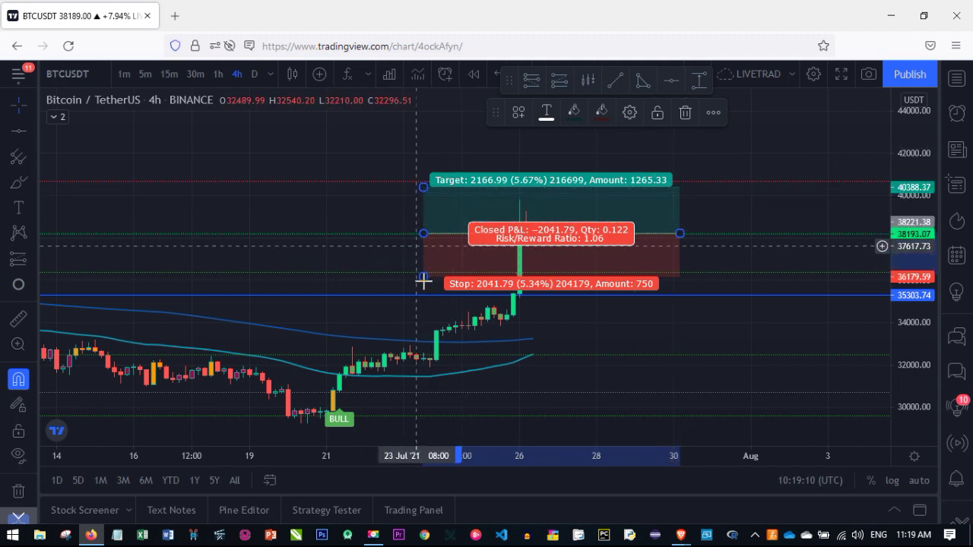
Adjust the long position to a target of about 40937.80, an entry of about 35270.21 and a stop of about 31581.24.
drag(424, 277, 424, 290)
mouse_move(423, 188)
mouse_down()
mouse_move(425, 139)
mouse_move(424, 176)
mouse_up()
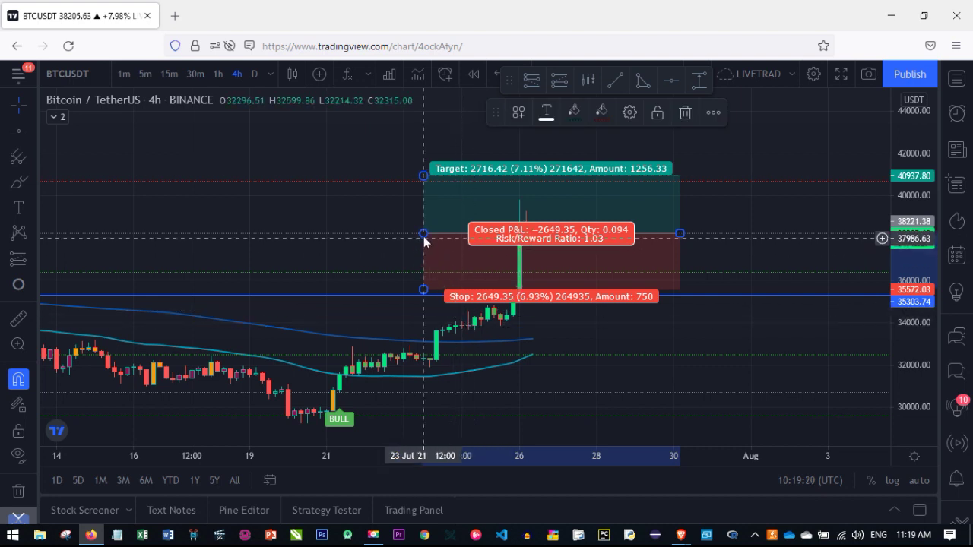
drag(426, 238, 431, 358)
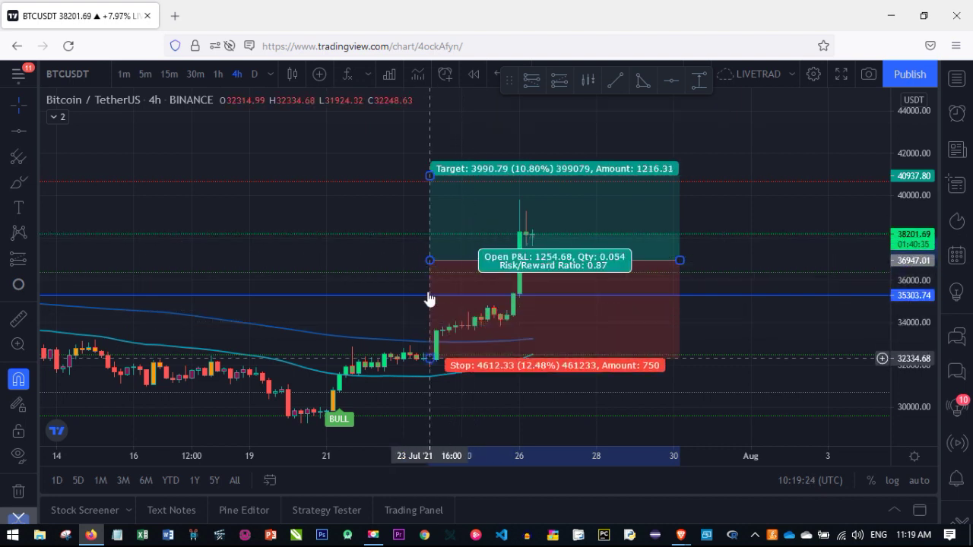
drag(428, 260, 428, 295)
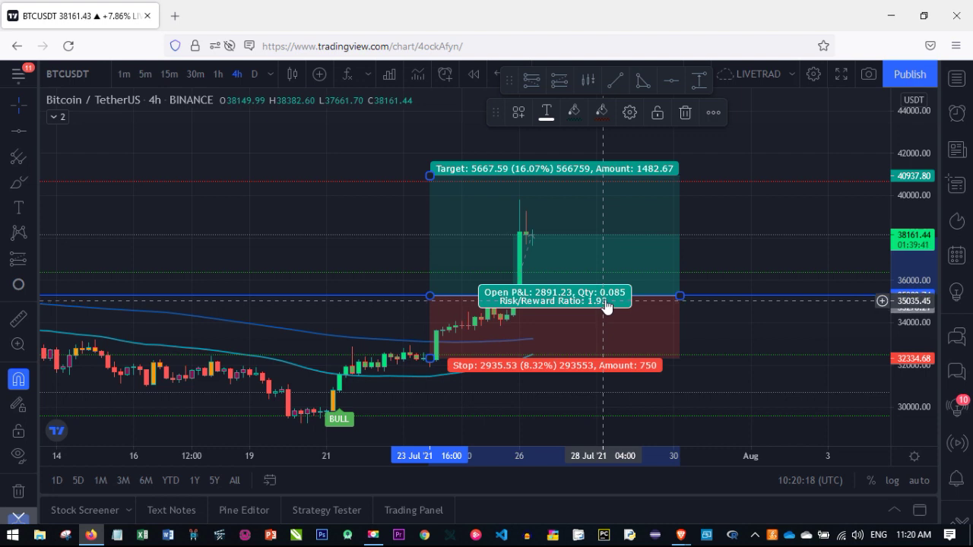
drag(430, 358, 436, 422)
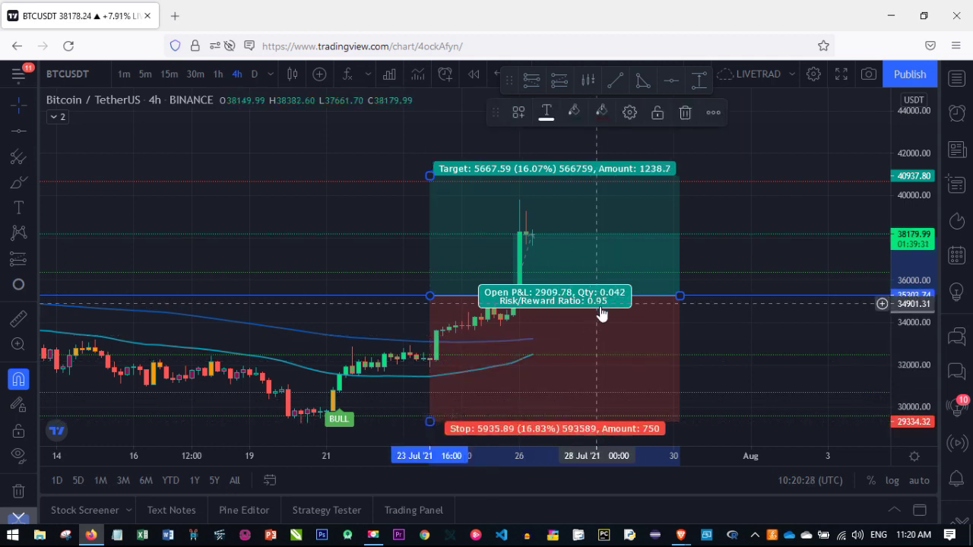
mouse_move(430, 422)
mouse_down()
mouse_move(449, 351)
mouse_move(441, 412)
mouse_up()
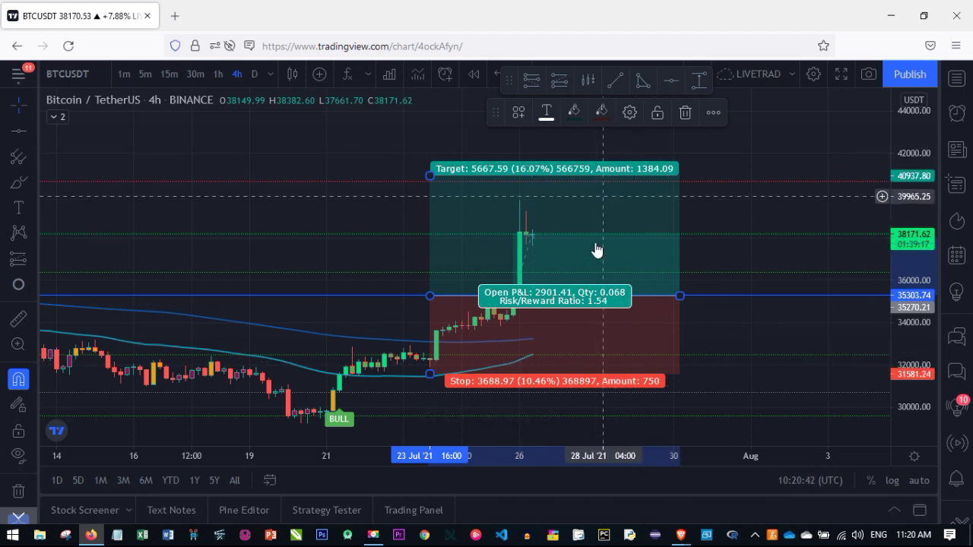
Set the long position's risk to 50 USDT in its settings.
double_click(575, 223)
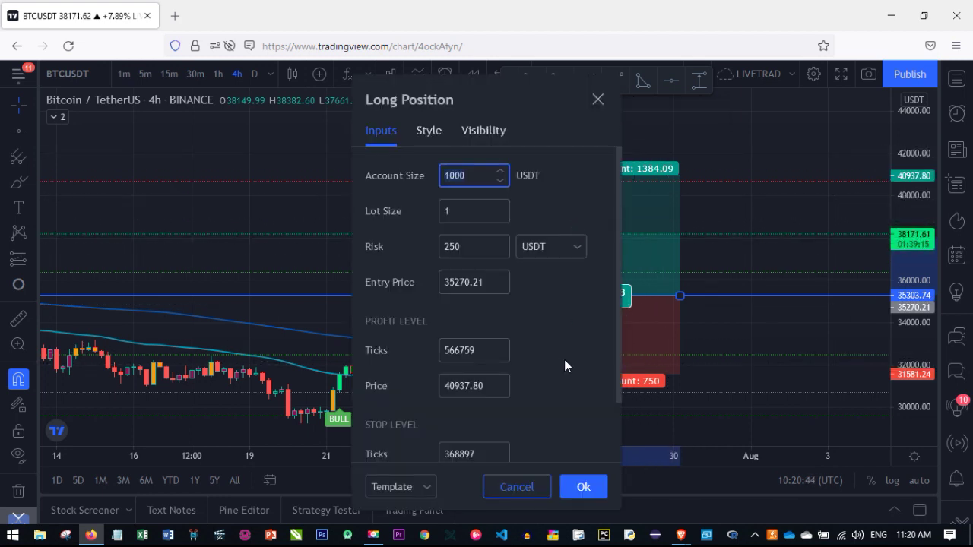
drag(546, 117, 443, 131)
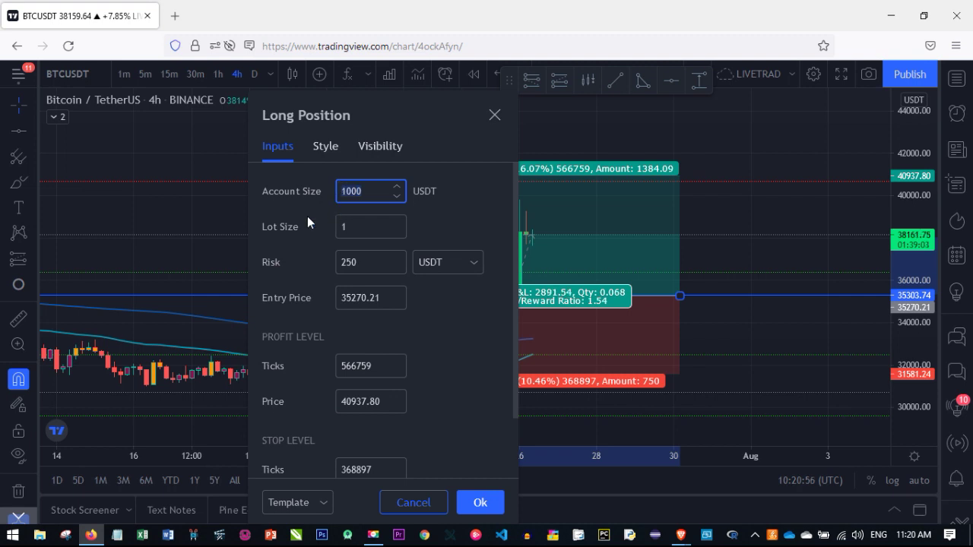
click(353, 190)
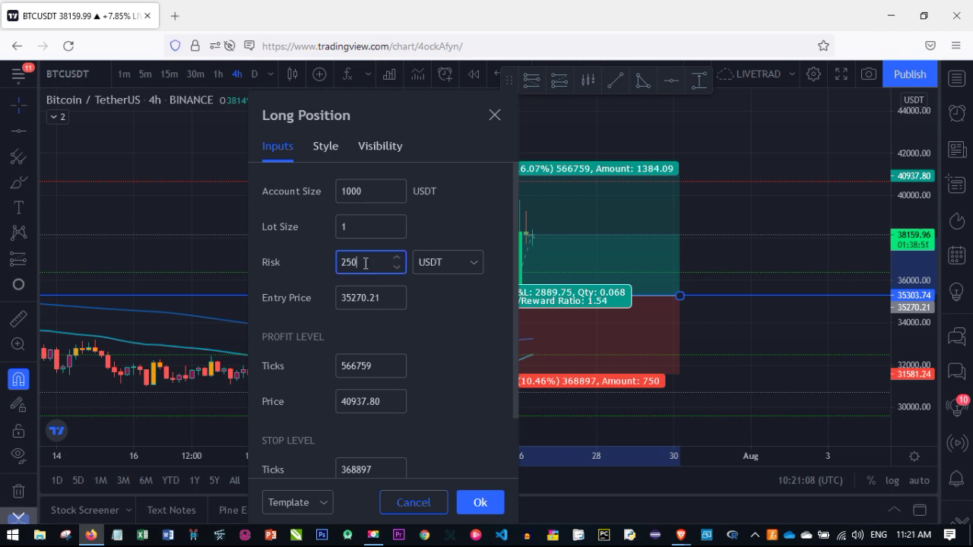
key(BackSpace)
click(321, 265)
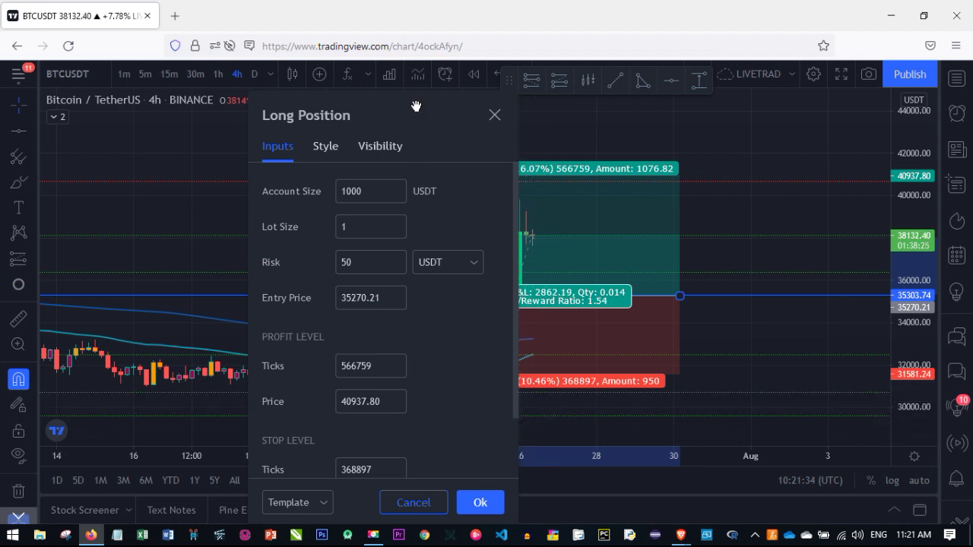
drag(416, 104, 303, 96)
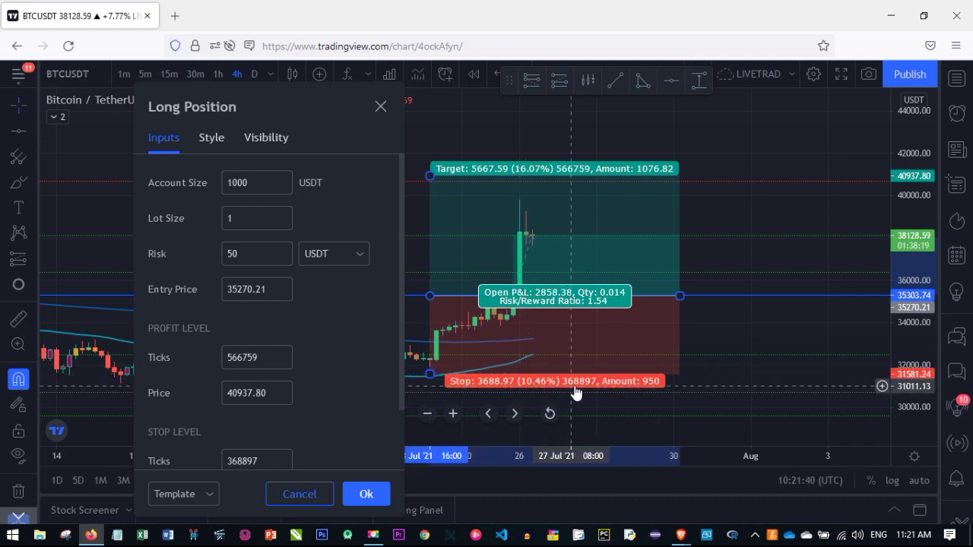
Move the long position's stop level on the chart to about 34163.52 and lower it to about 32214.32.
mouse_move(430, 378)
mouse_down()
mouse_move(431, 320)
mouse_move(565, 337)
mouse_up()
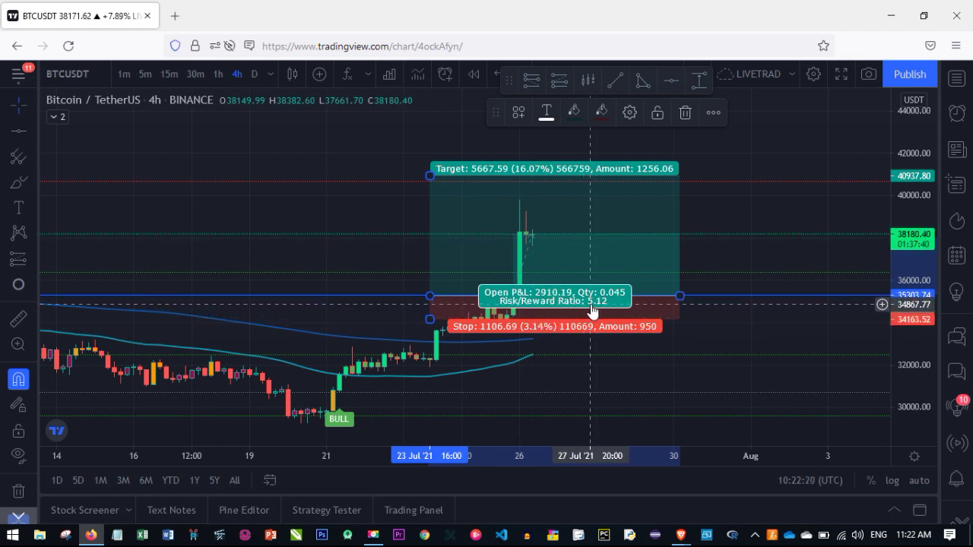
drag(430, 318, 424, 367)
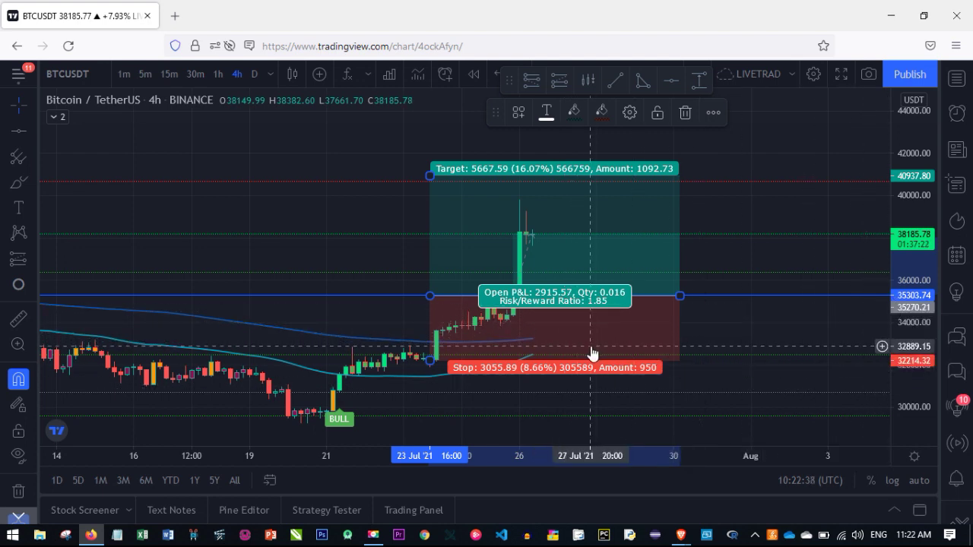
Try a stop price of 34000 in the long position's settings, change it to 33000 and apply the settings.
double_click(559, 233)
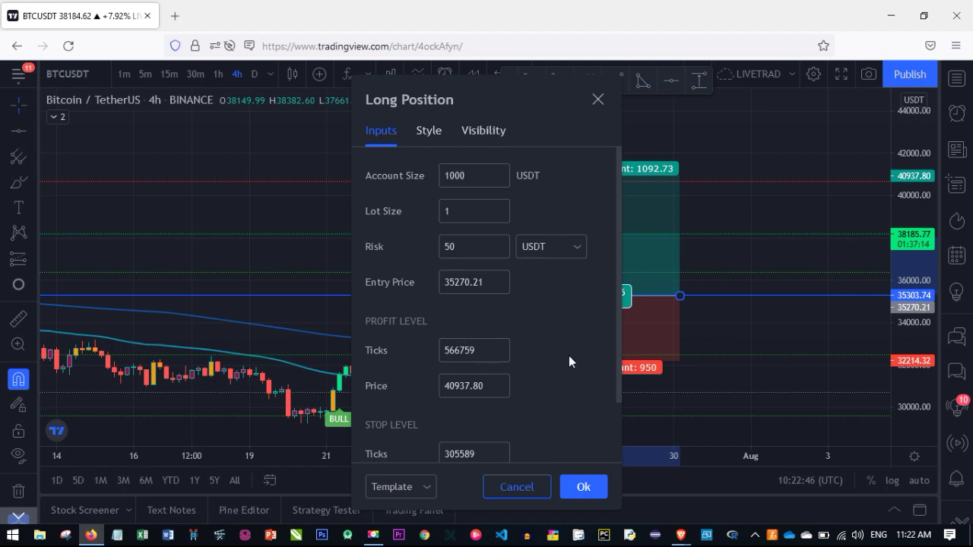
scroll(569, 356, down, 1)
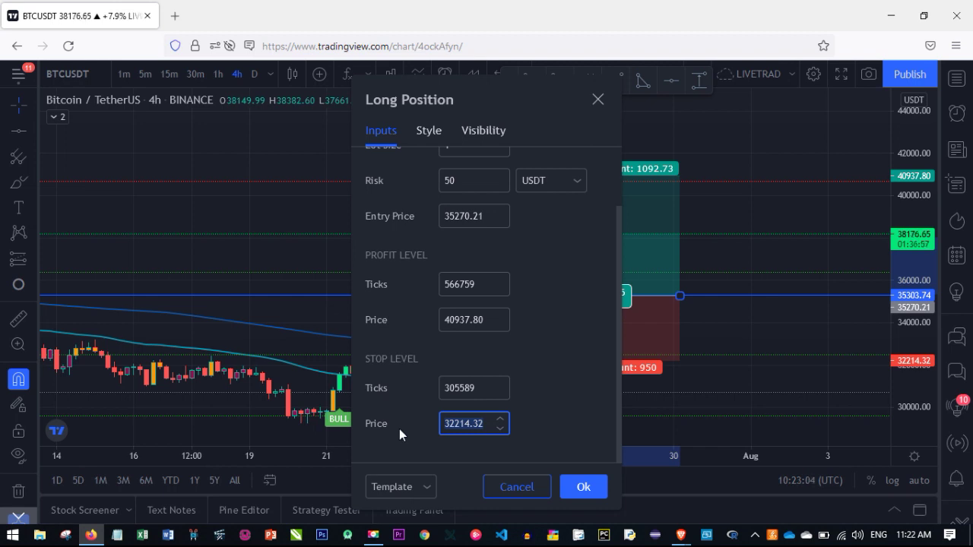
text(34000)
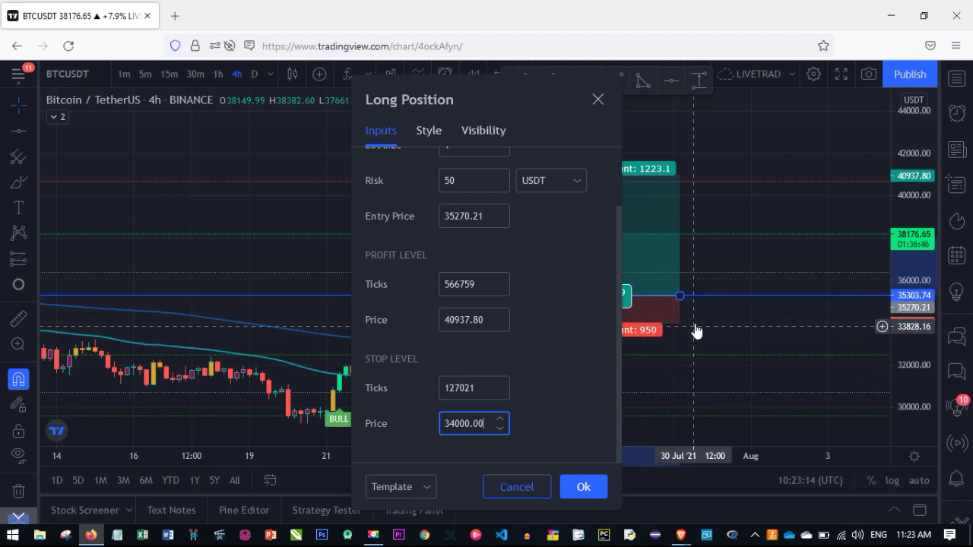
drag(524, 95, 262, 104)
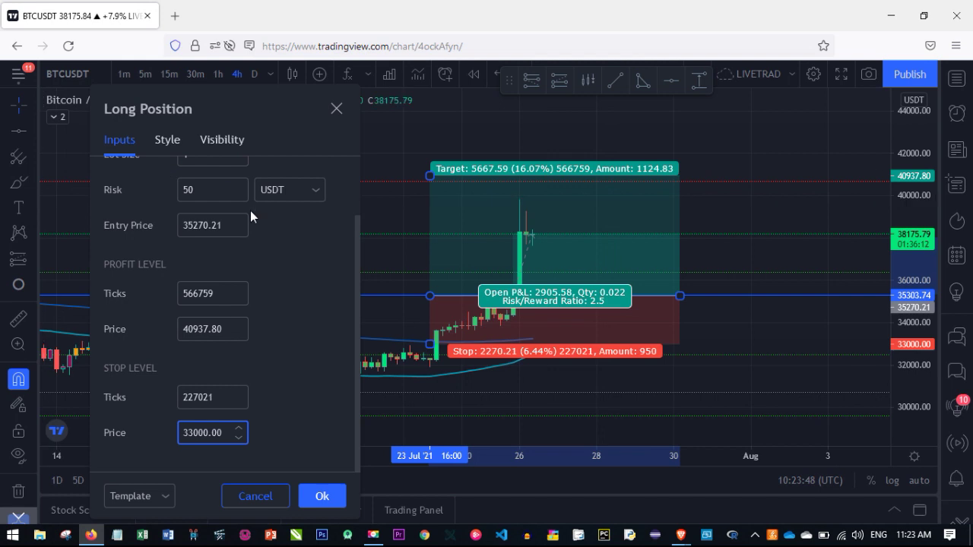
drag(256, 104, 375, 155)
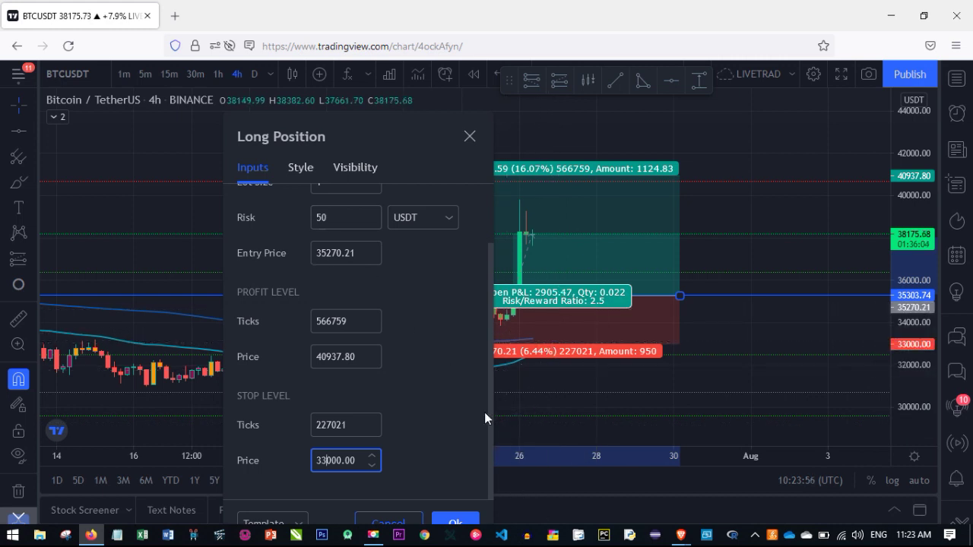
drag(407, 142, 316, 135)
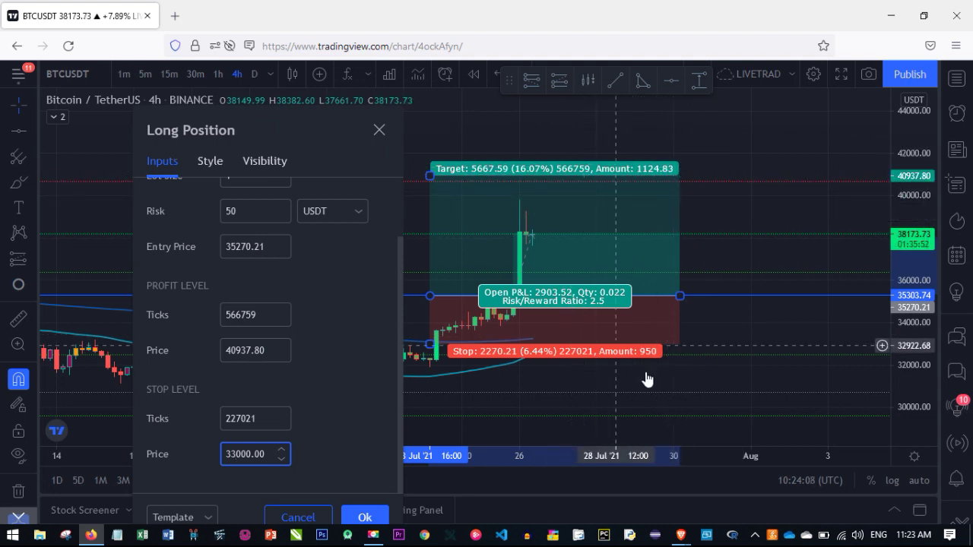
drag(311, 130, 418, 134)
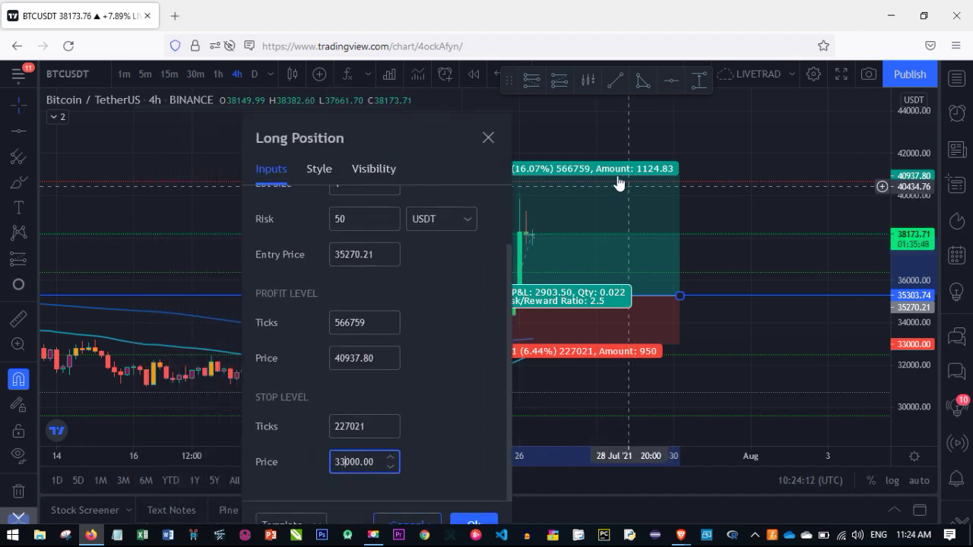
scroll(408, 323, up, 2)
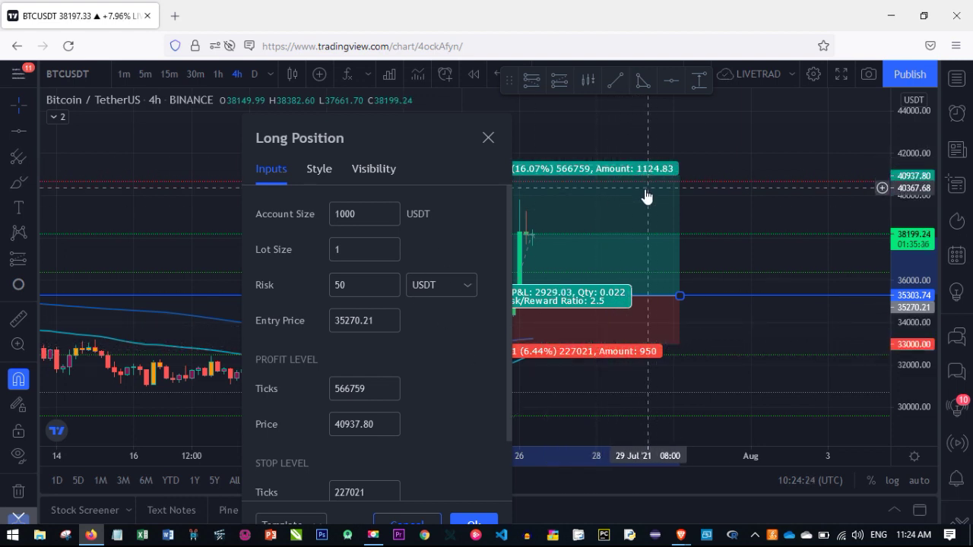
drag(395, 130, 284, 125)
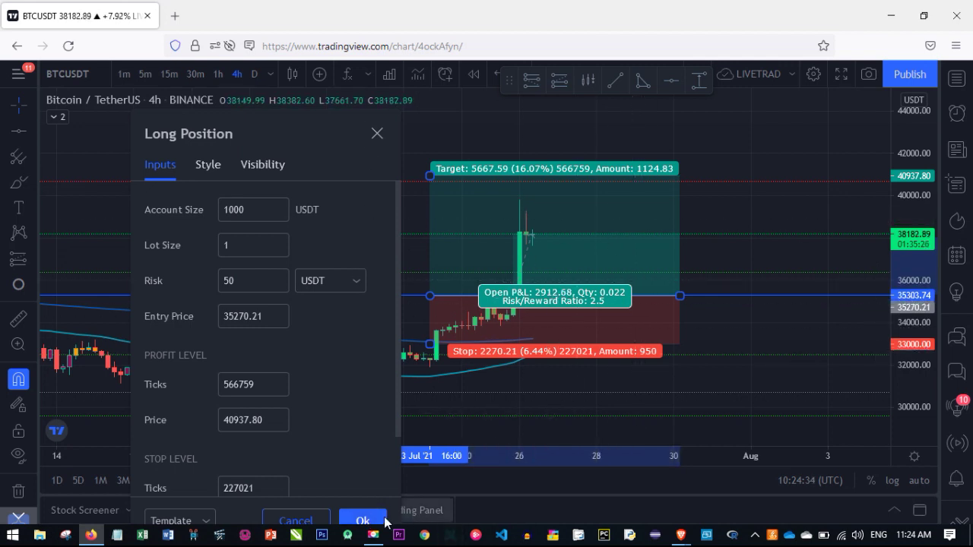
click(361, 520)
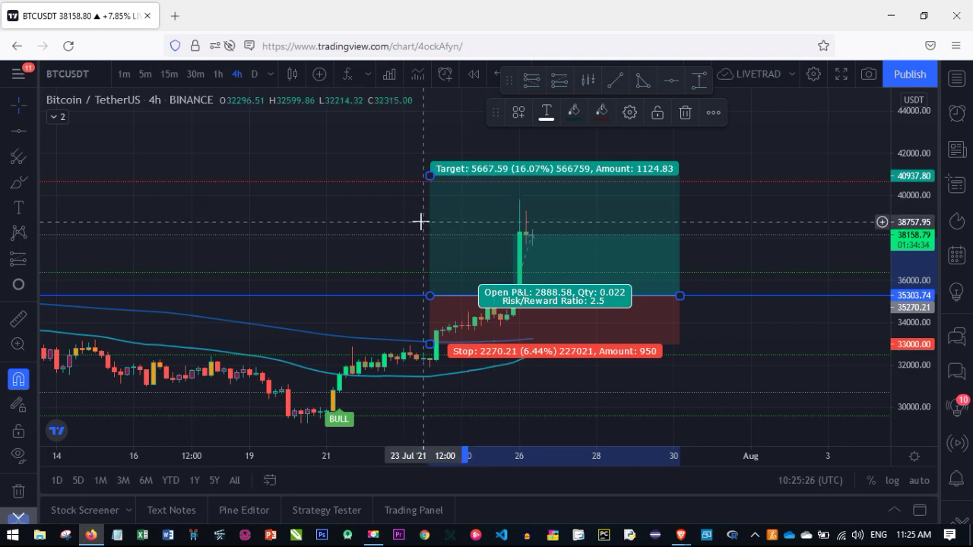
Delete the long position and place a Short Position at the latest candle.
key(Delete)
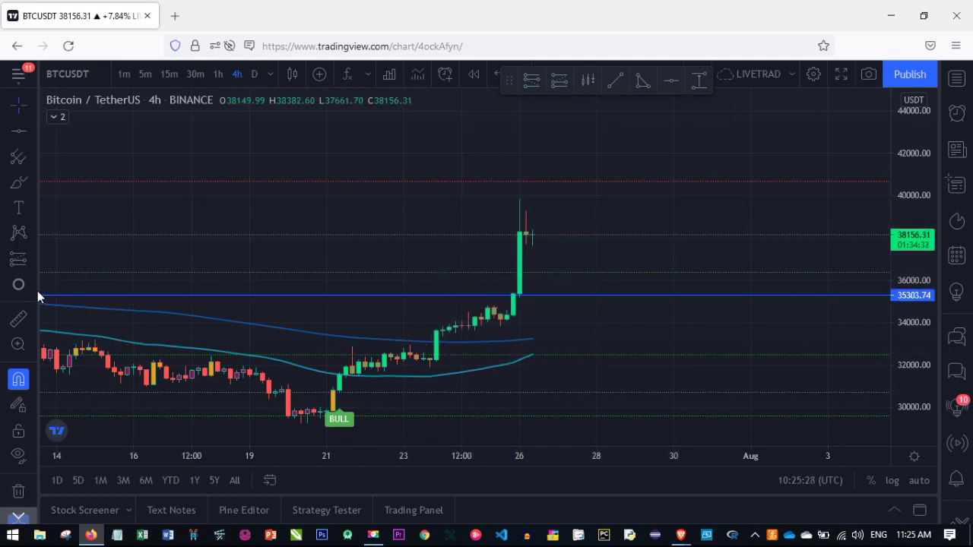
click(33, 259)
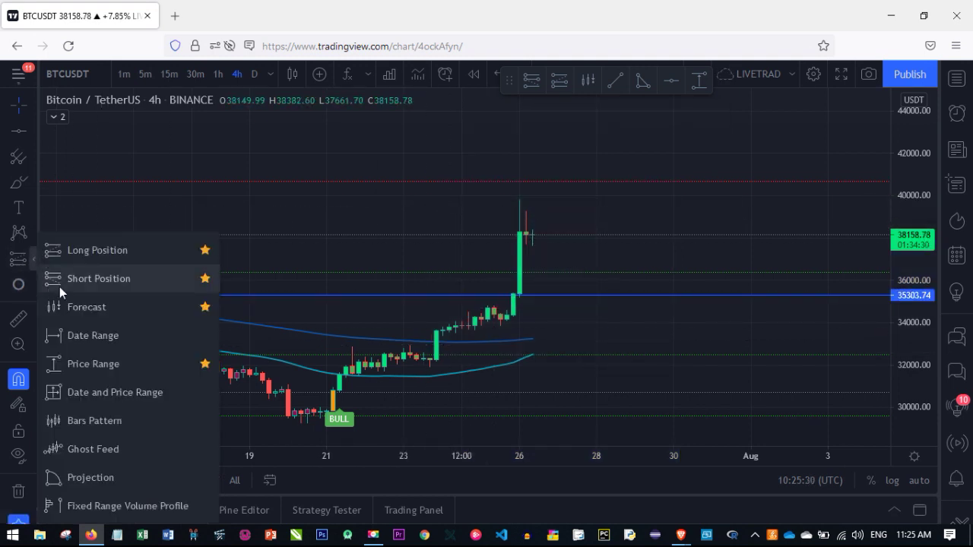
click(99, 278)
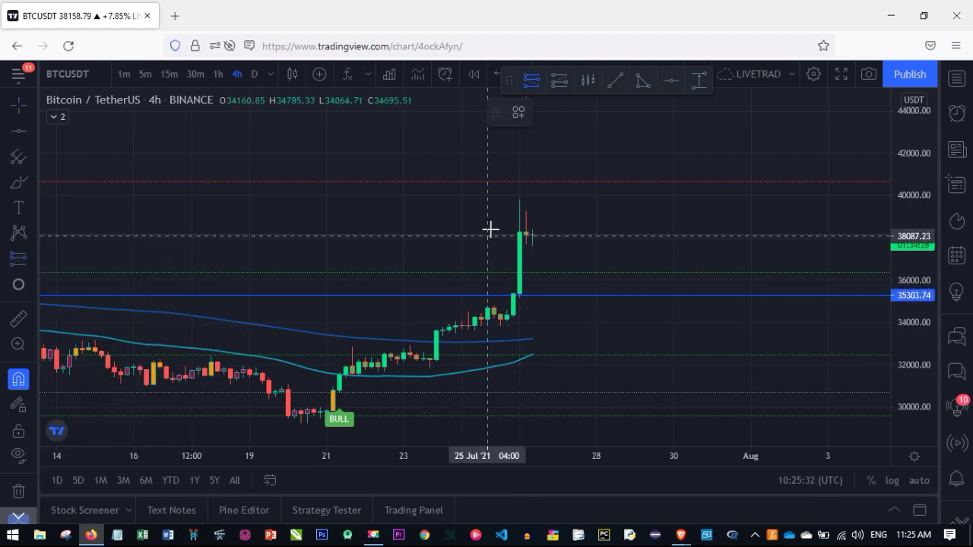
click(533, 228)
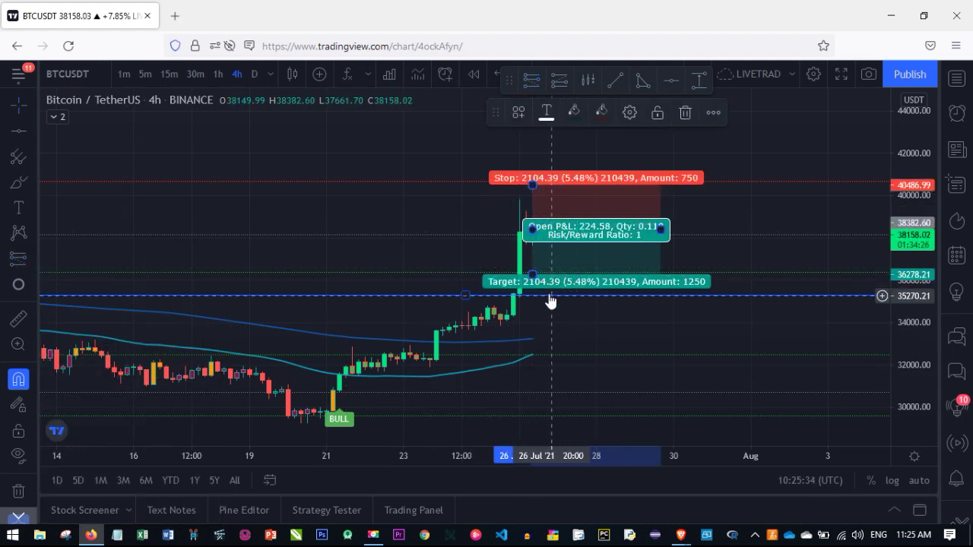
Adjust the short position to an entry of about 38114 and target of about 35170, spanning from 25 July 16:00 into early August.
drag(505, 274, 391, 292)
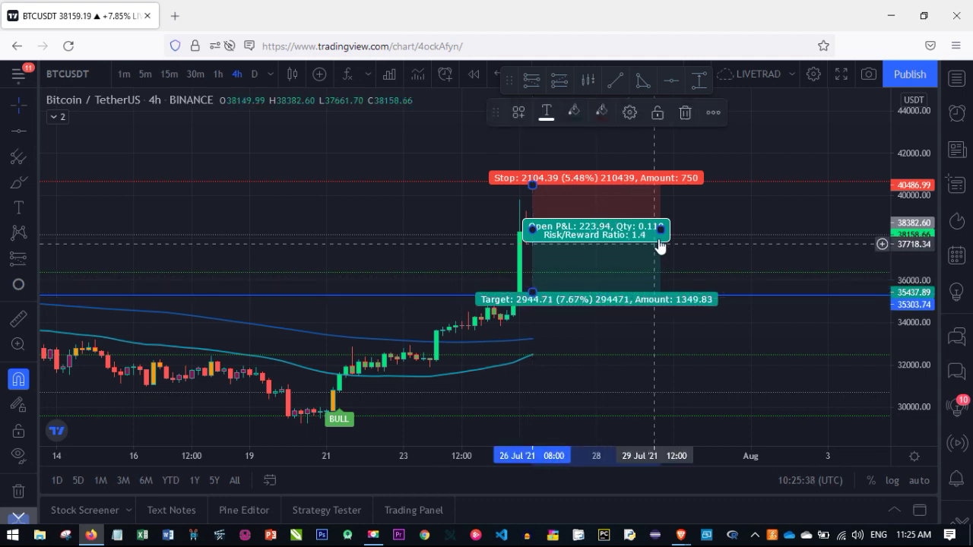
drag(660, 247, 817, 241)
mouse_move(582, 261)
mouse_down()
mouse_move(561, 298)
mouse_move(560, 263)
mouse_up()
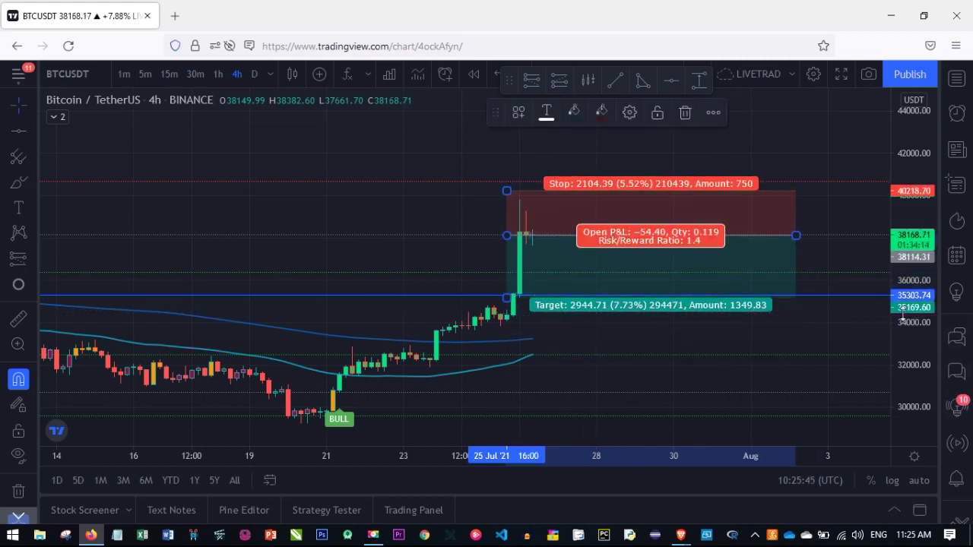
Move the short position's target level to about 33862 and its stop level to about 39831 on the chart.
drag(507, 296, 498, 333)
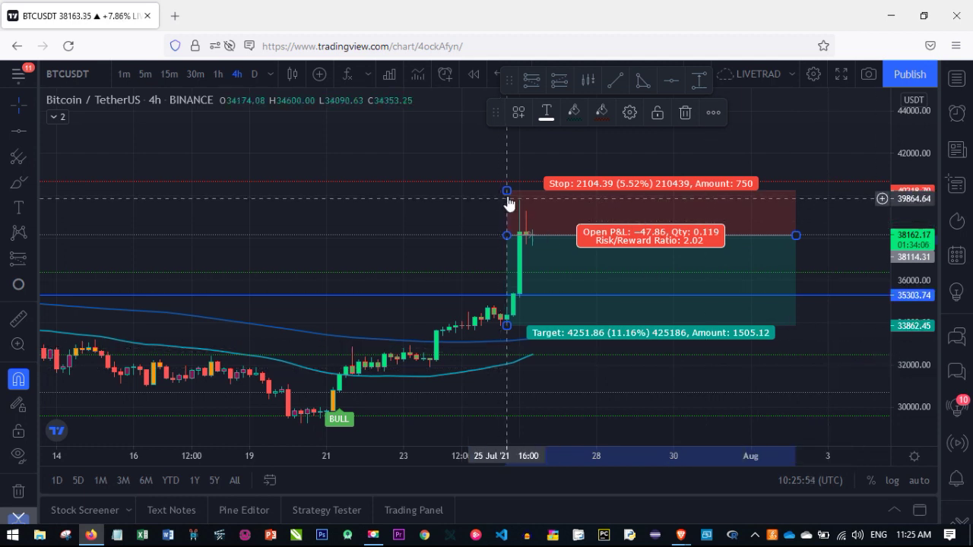
mouse_move(508, 191)
mouse_down()
mouse_move(508, 180)
mouse_move(509, 199)
mouse_up()
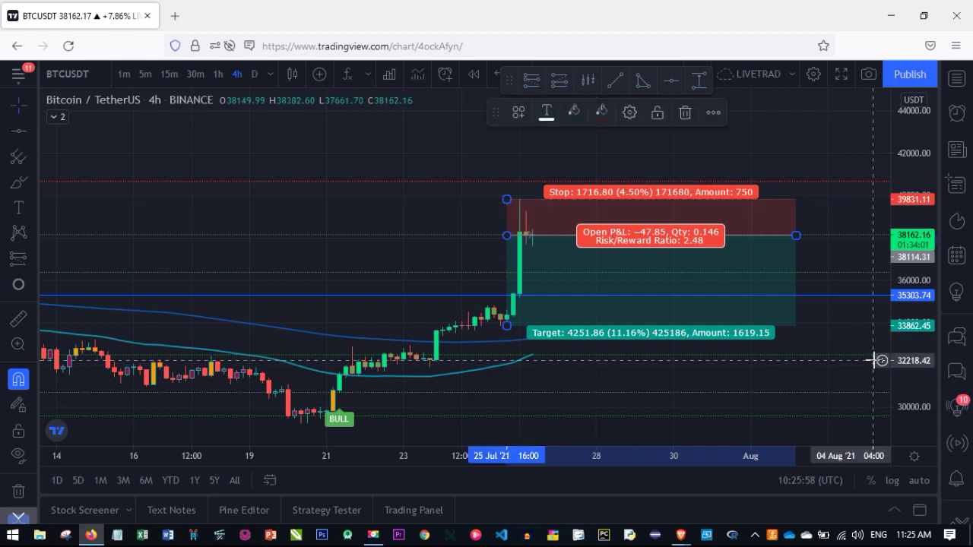
Open the short position's settings and switch its risk unit from percent to USDT.
double_click(620, 264)
click(536, 198)
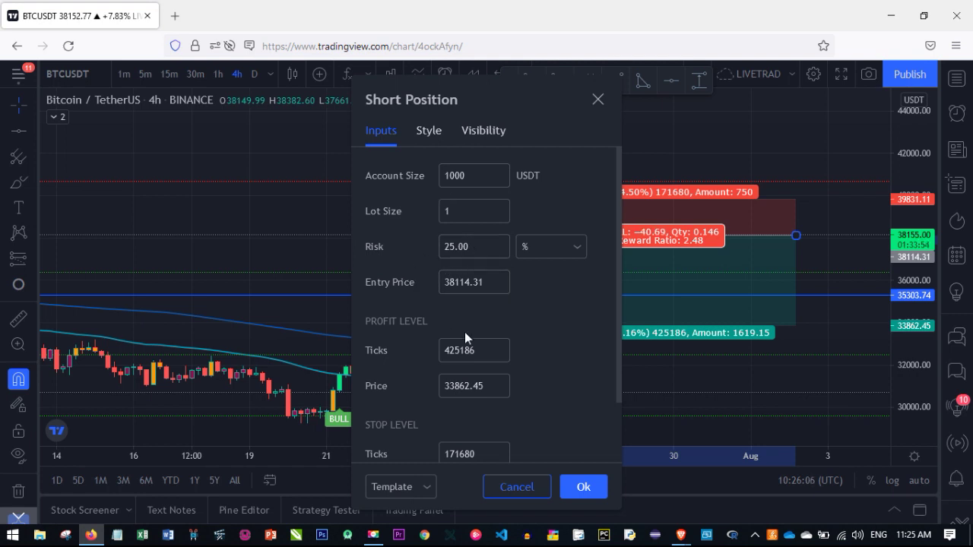
click(576, 248)
click(547, 298)
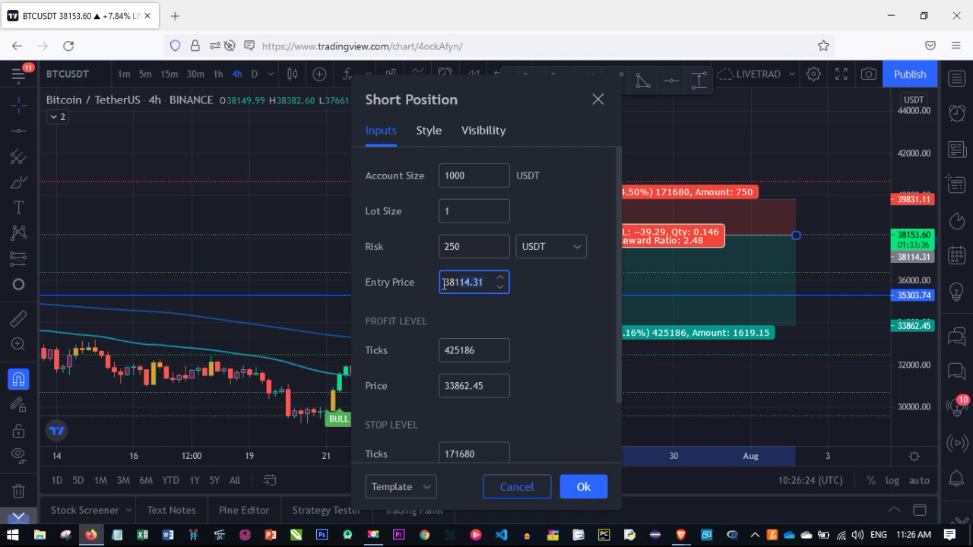
Set the short position's entry price to 38000 and its profit level price to 33000.
text(38000)
click(533, 338)
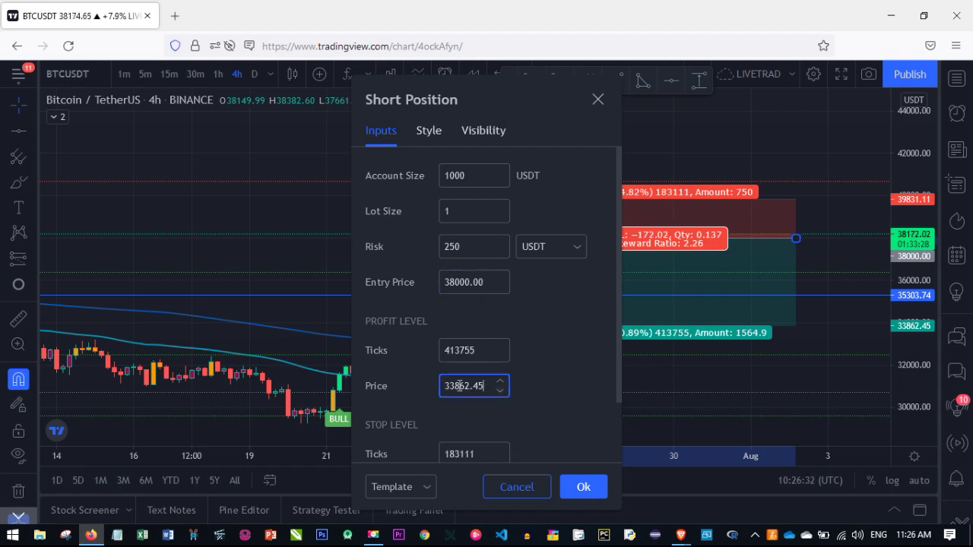
text(33000)
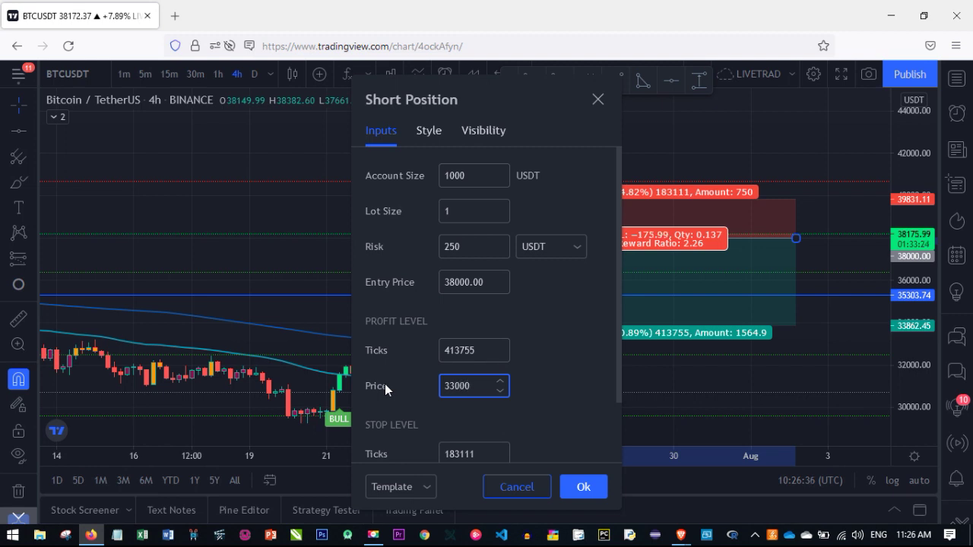
click(574, 425)
Try a stop level price of 37000 for the short position and apply the settings.
scroll(560, 409, down, 1)
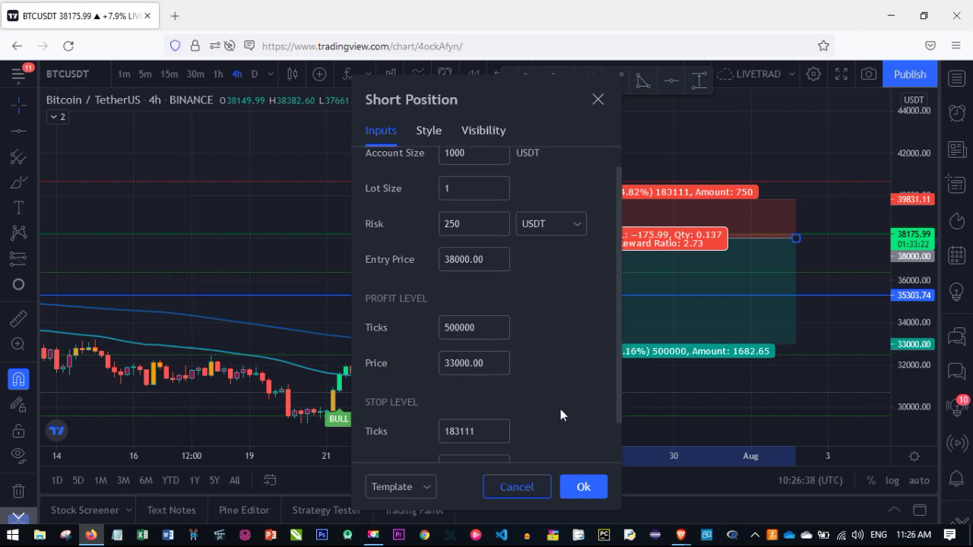
scroll(560, 409, down, 2)
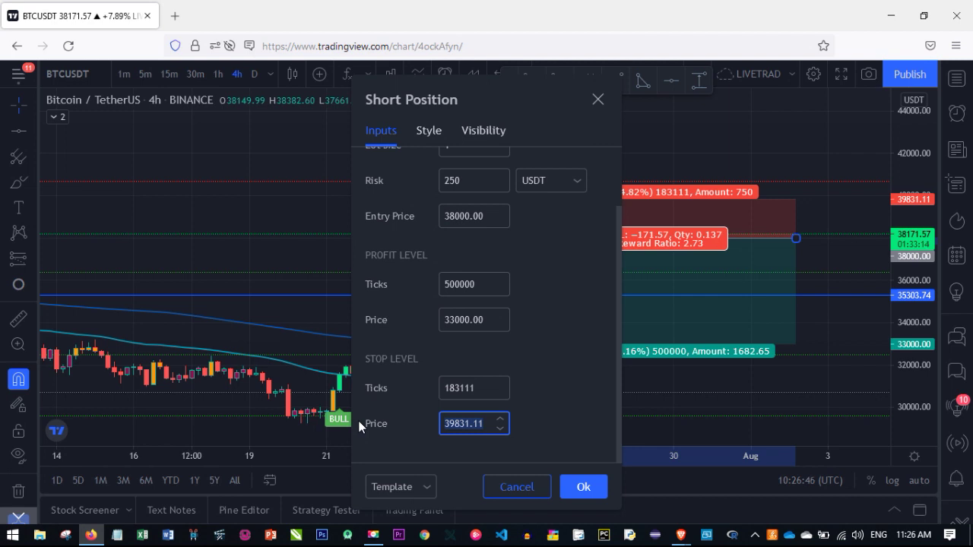
text(37000)
click(583, 487)
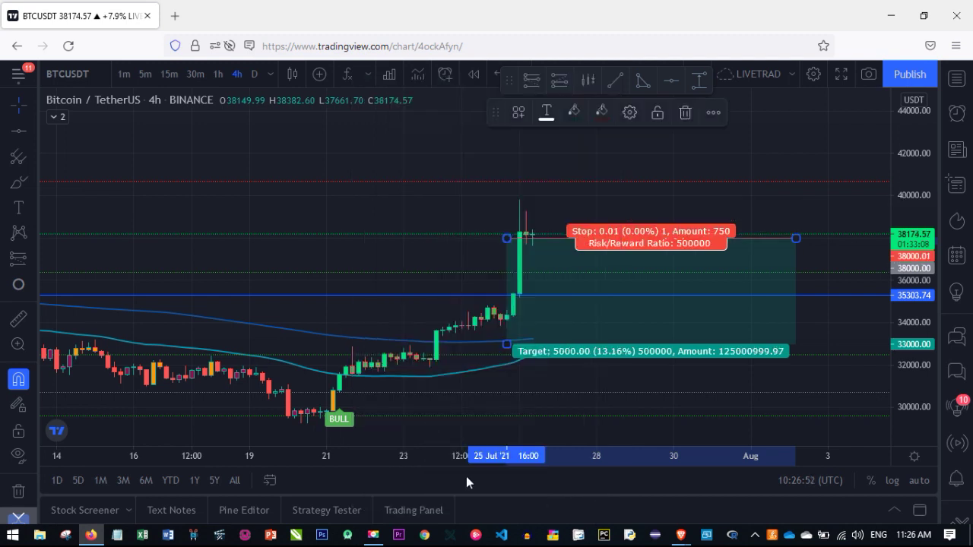
Reopen the short position's settings, set the stop level price to 39000.01 and apply it.
double_click(545, 277)
scroll(488, 392, down, 2)
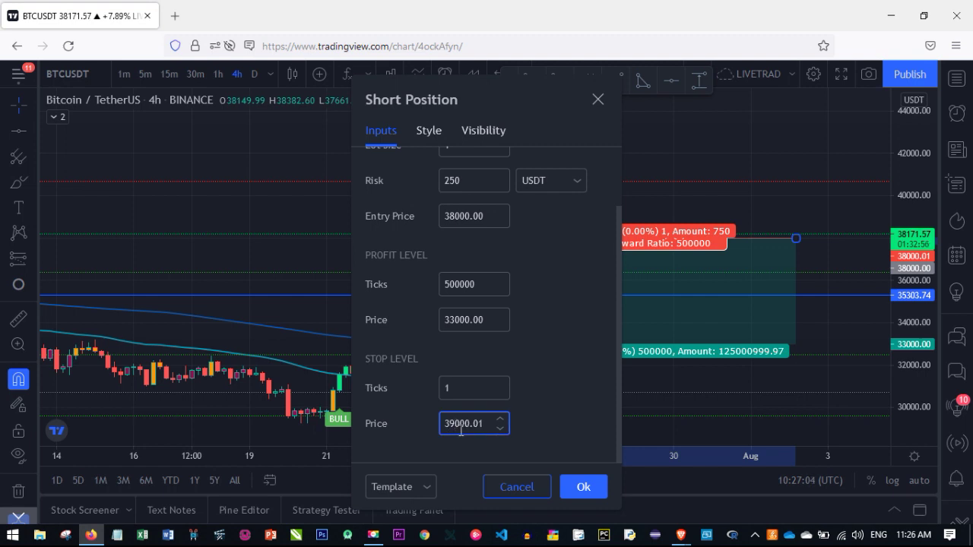
click(581, 487)
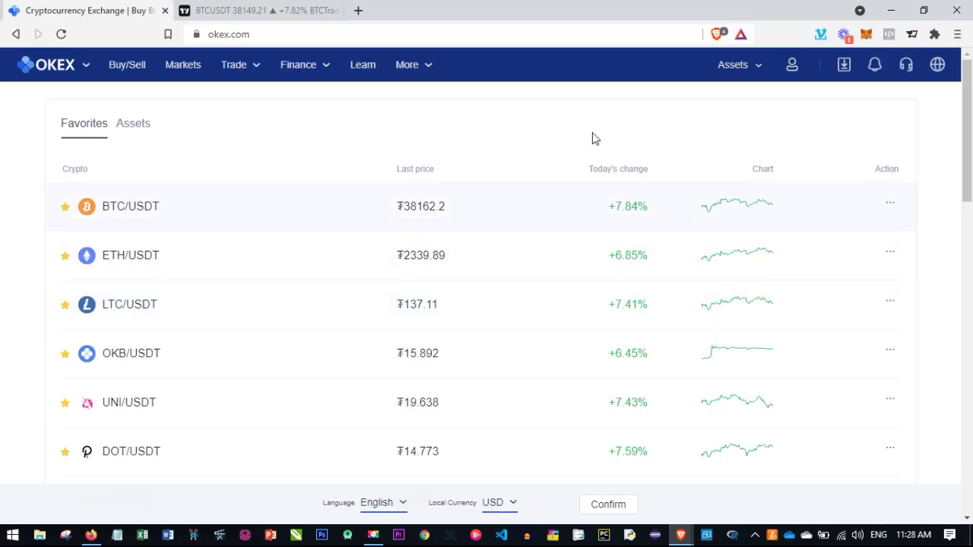
scroll(170, 208, down, 1)
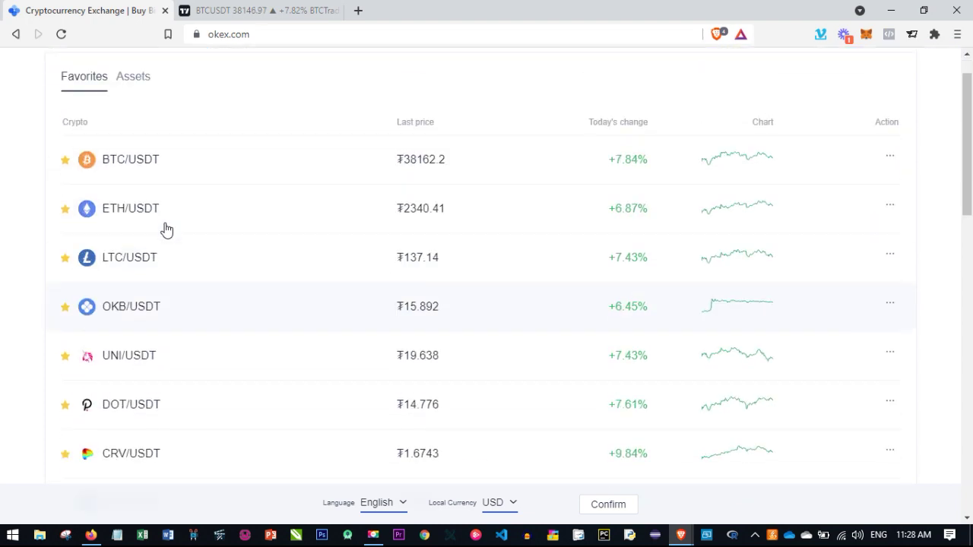
scroll(165, 226, up, 1)
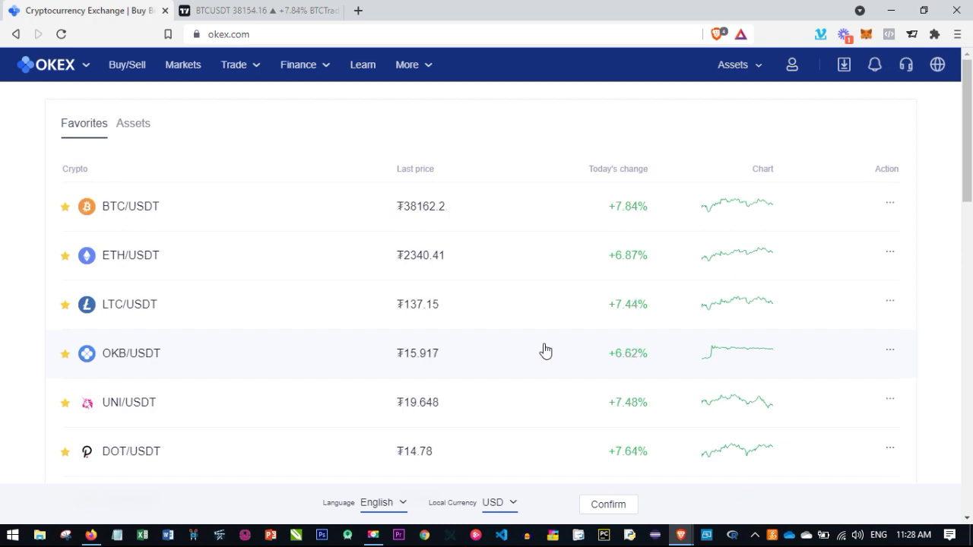
scroll(545, 350, down, 3)
scroll(500, 378, up, 3)
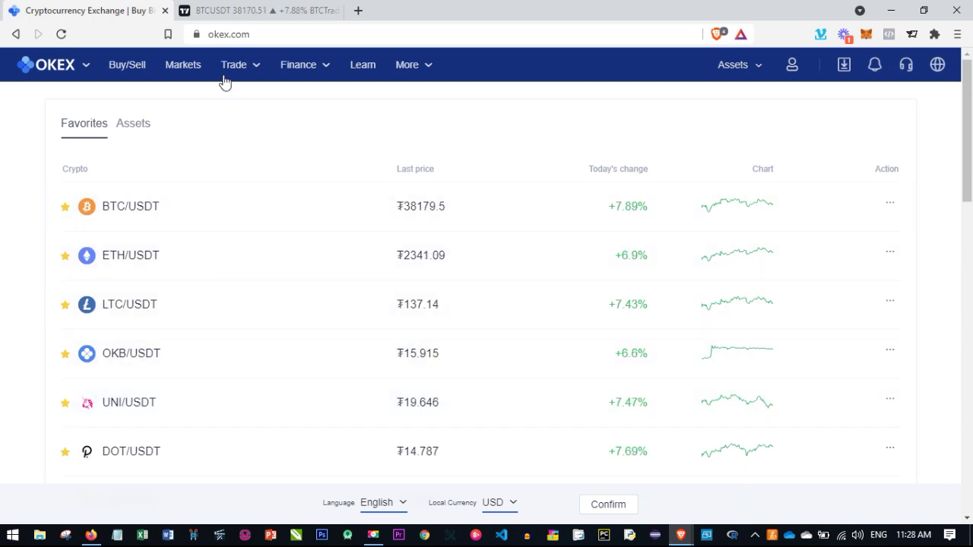
Open the Margin Trading page on OKEX.
mouse_move(255, 65)
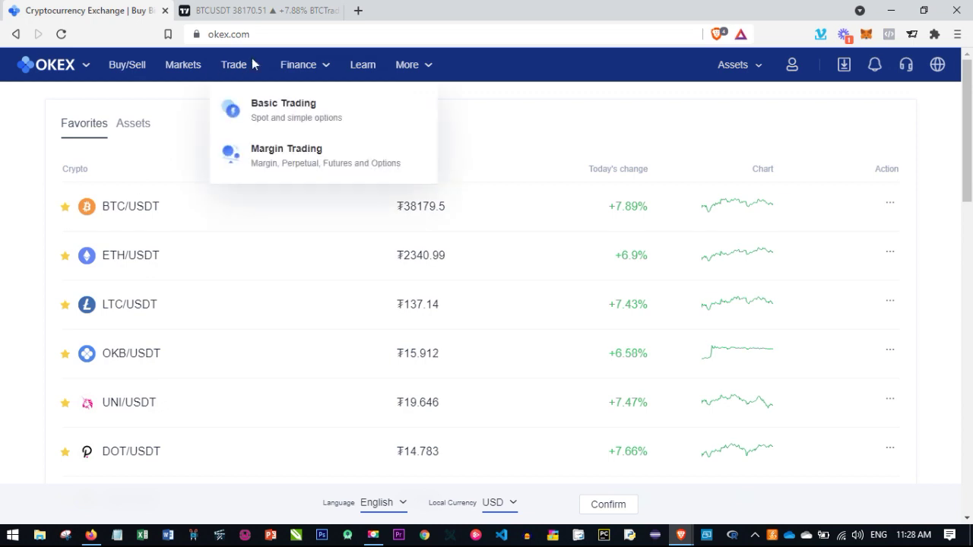
click(272, 154)
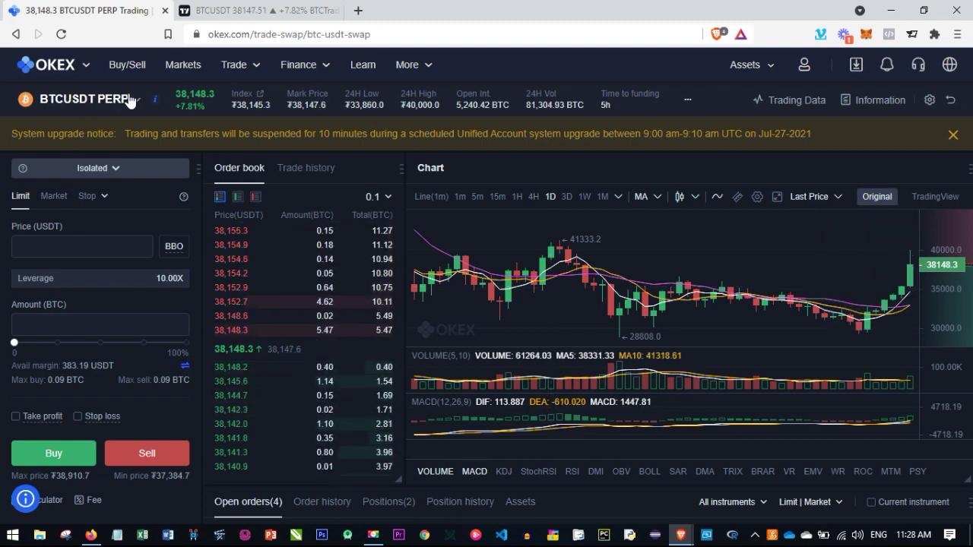
Choose Isolated margin mode for the BTCUSDT perpetual order and make it a Market order.
click(117, 172)
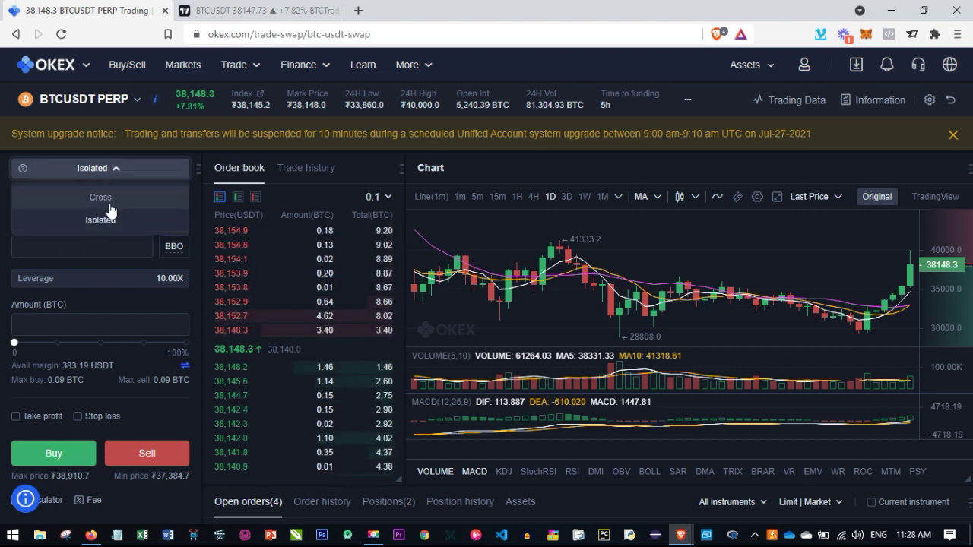
click(108, 222)
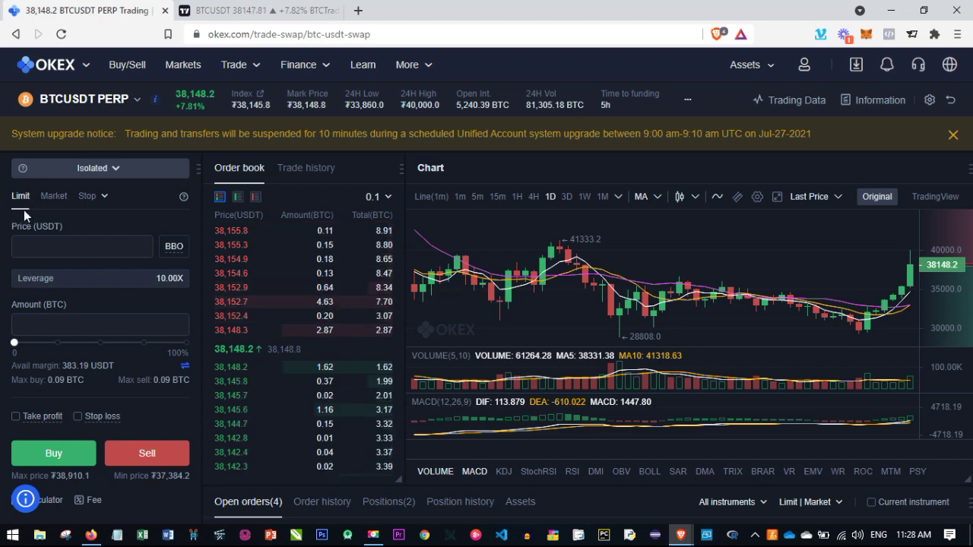
click(47, 197)
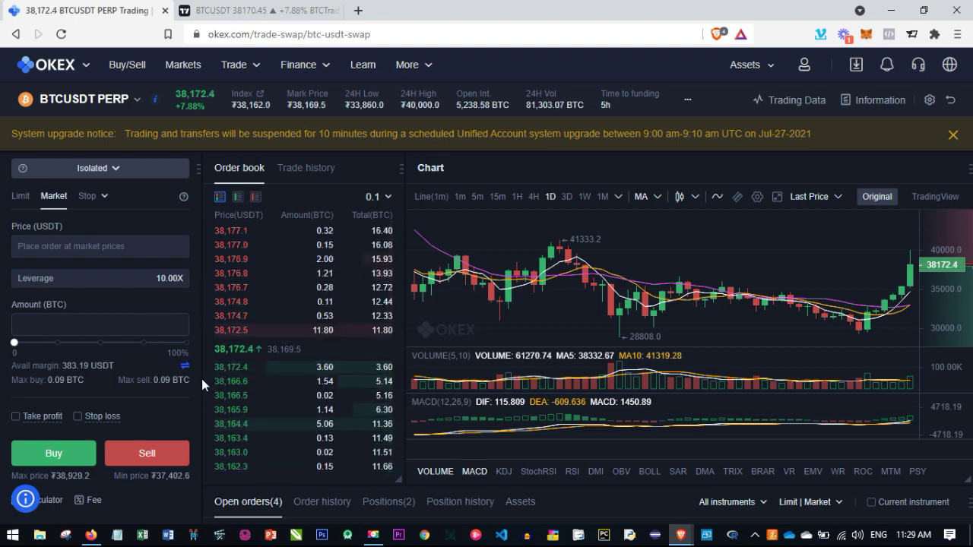
Set the market order's amount to 25%.
scroll(201, 380, down, 1)
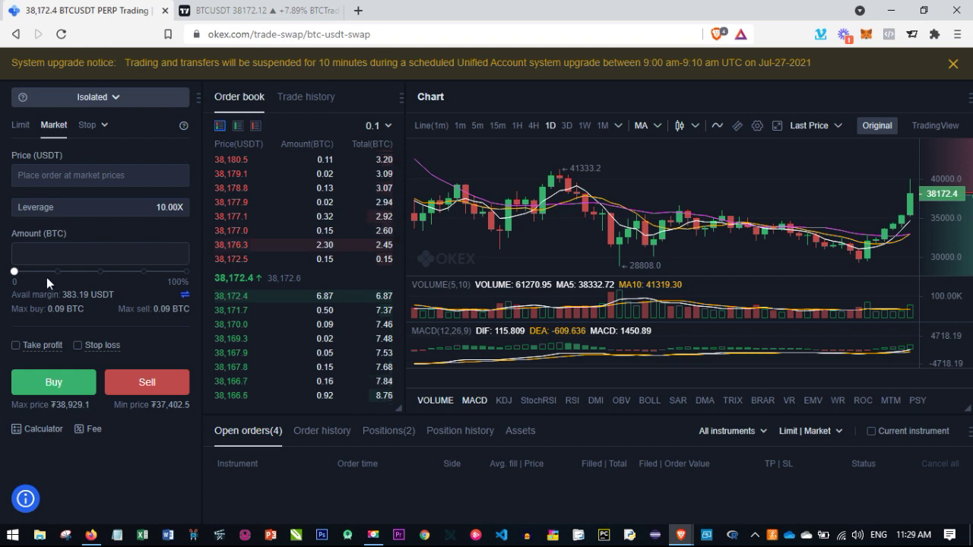
mouse_move(14, 272)
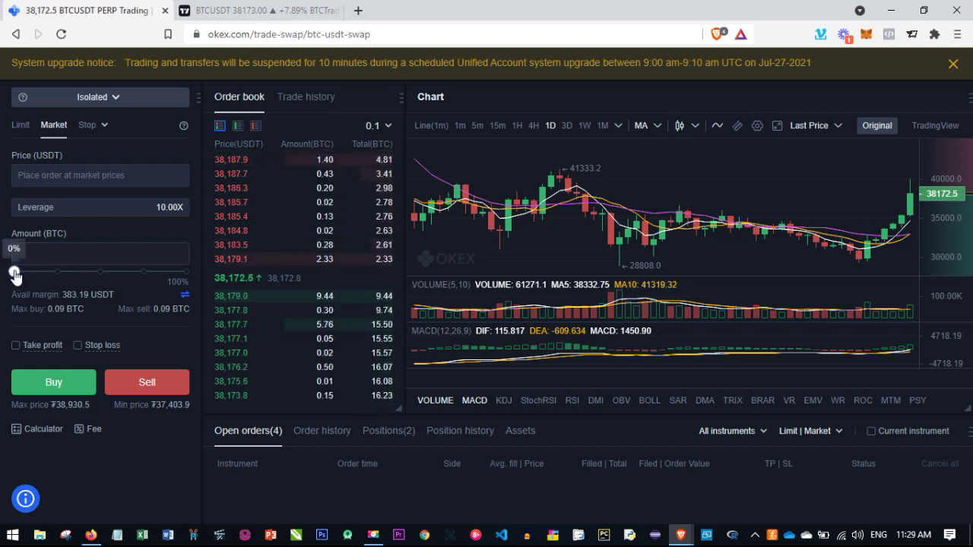
drag(15, 272, 60, 288)
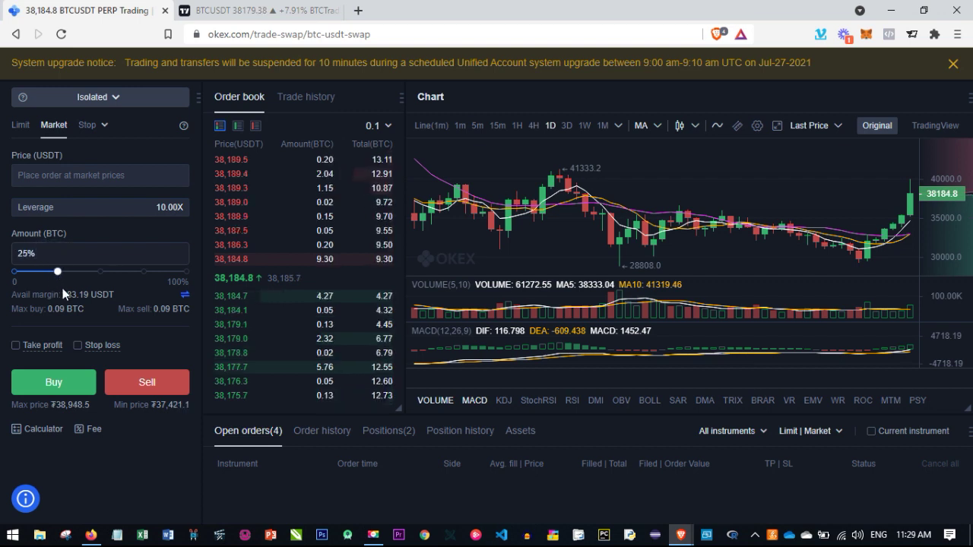
Switch to the TradingView chart in Firefox to check the short position's levels, and return to the OKEX order form.
click(89, 535)
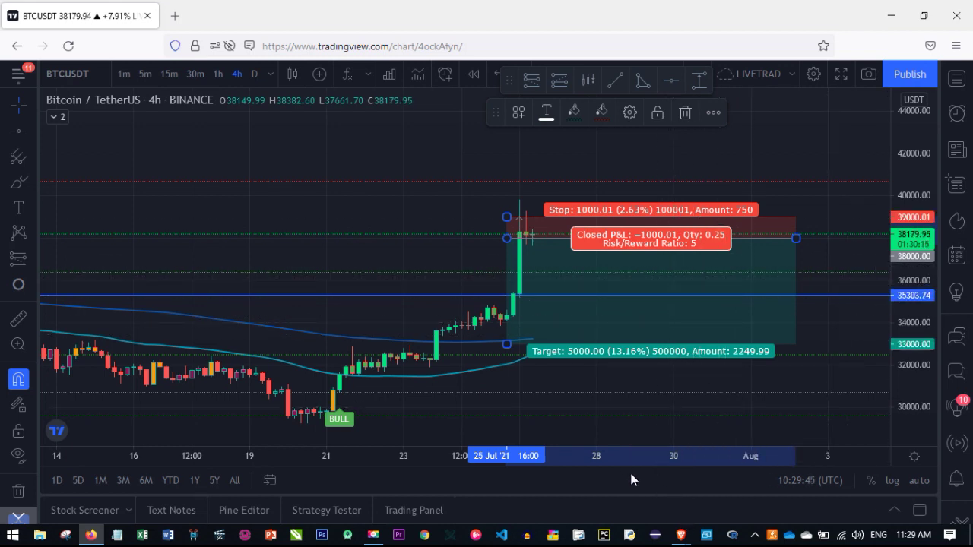
click(90, 535)
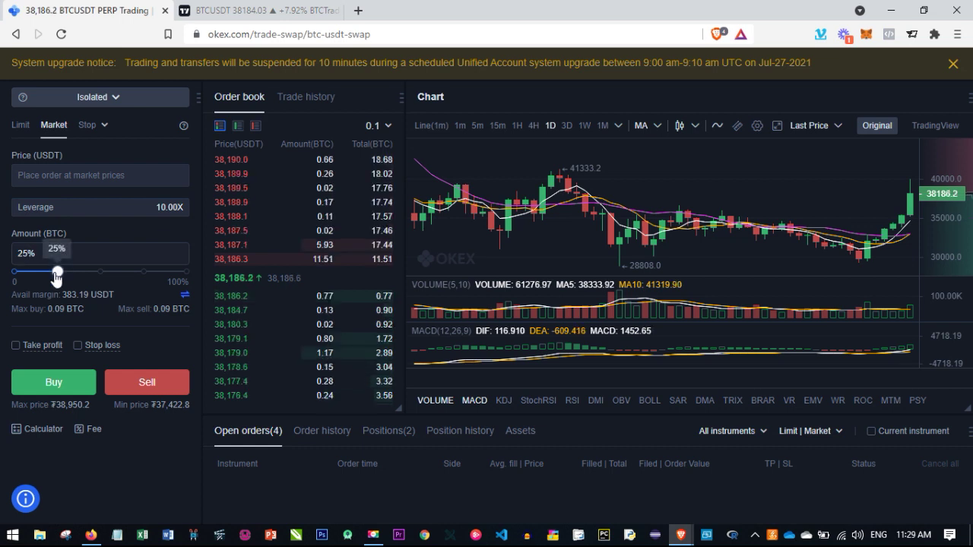
Try an order amount of 100% and set it back to 25%.
mouse_move(59, 272)
drag(58, 273, 188, 288)
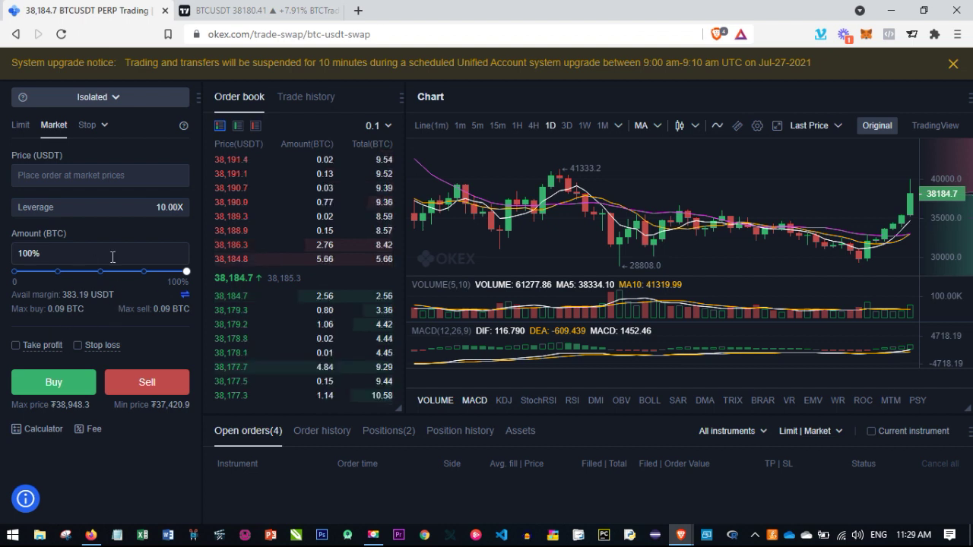
mouse_move(187, 274)
drag(186, 274, 58, 275)
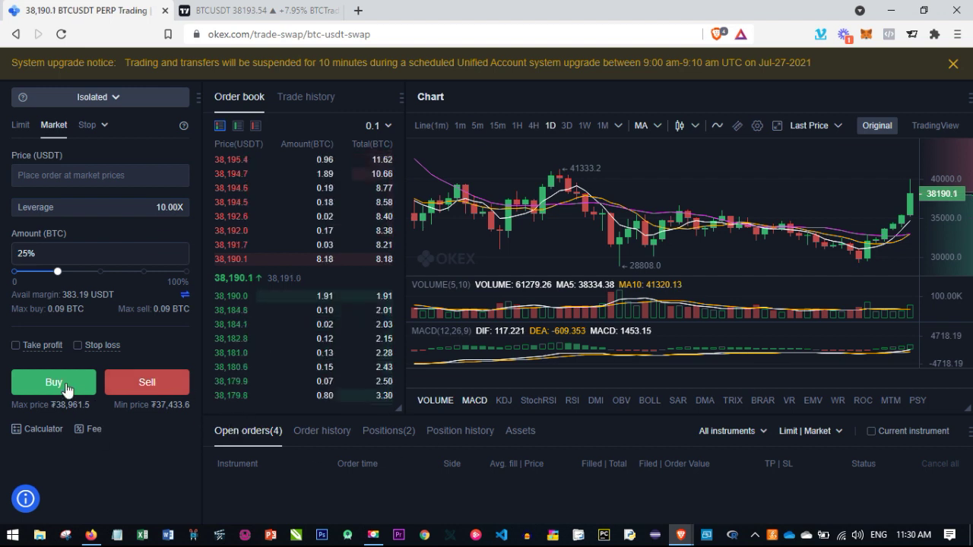
Enable take profit and stop loss for the order and set the SL trigger price to 39,000 USDT.
click(17, 346)
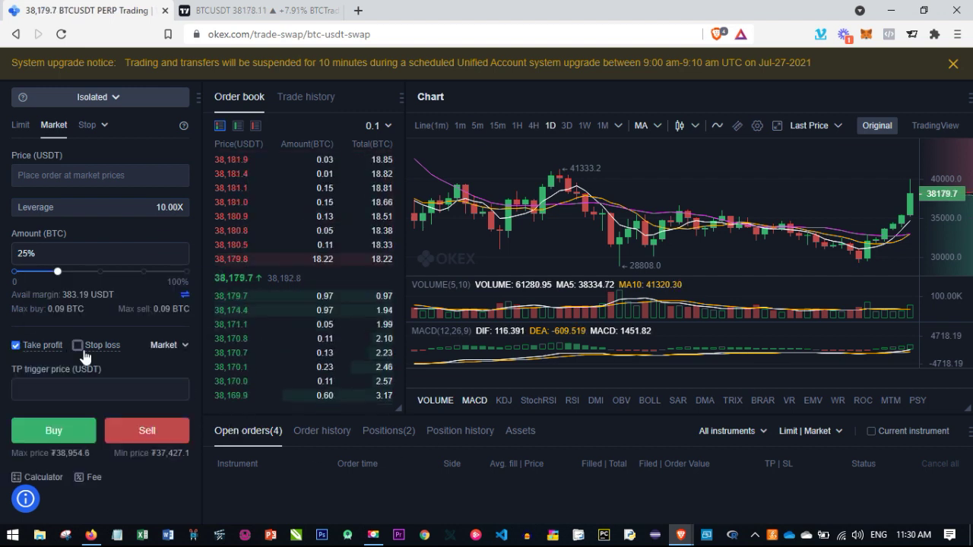
click(84, 352)
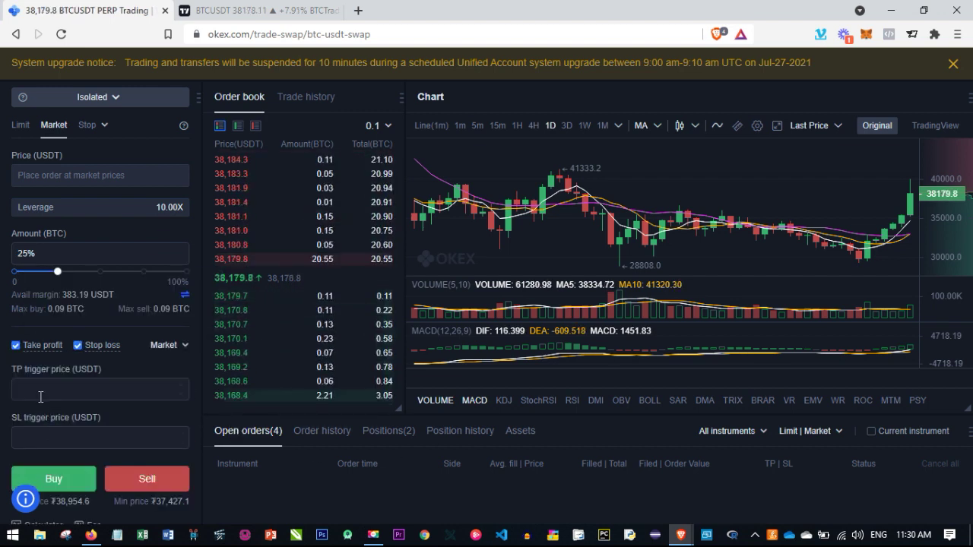
click(20, 432)
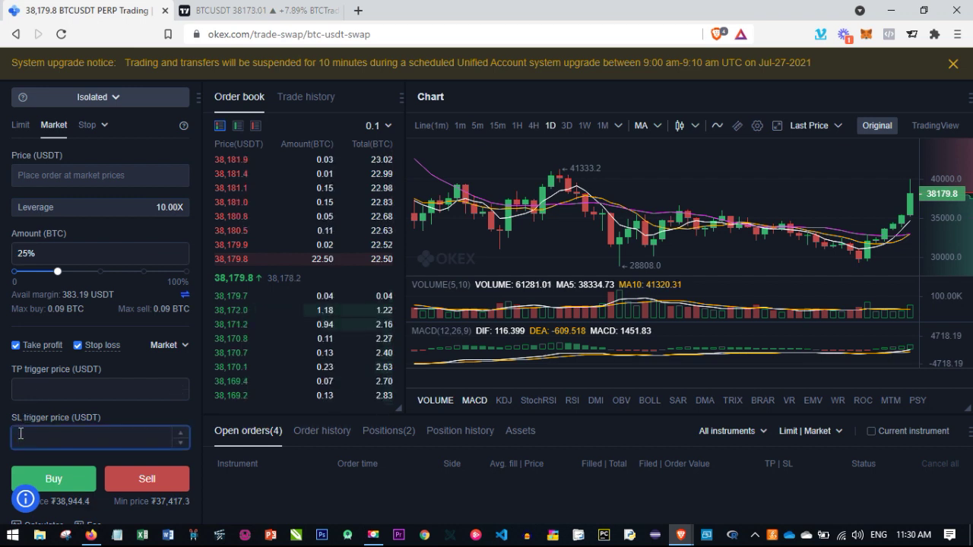
text(39,00)
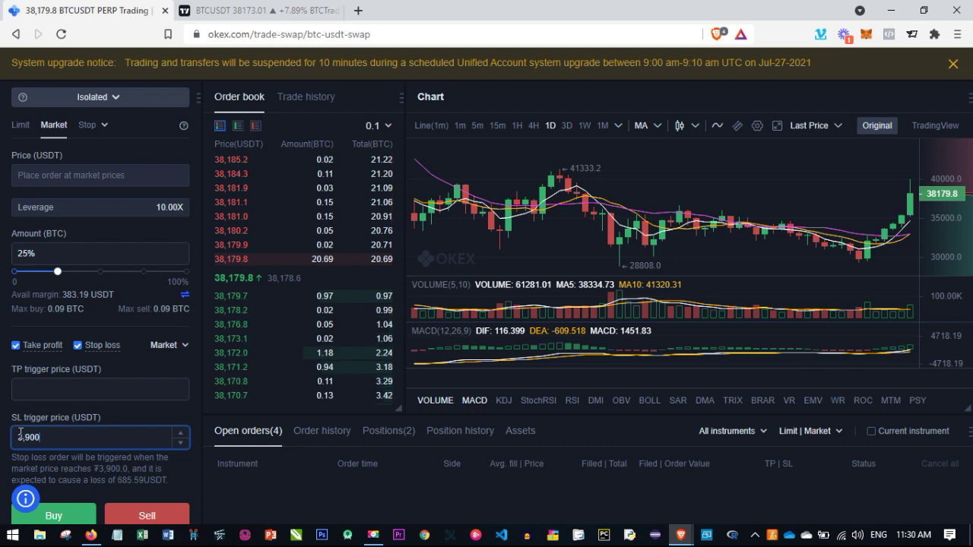
text(0)
Set the TP trigger price to 33,000 USDT and review the order's expected profit and loss.
click(54, 388)
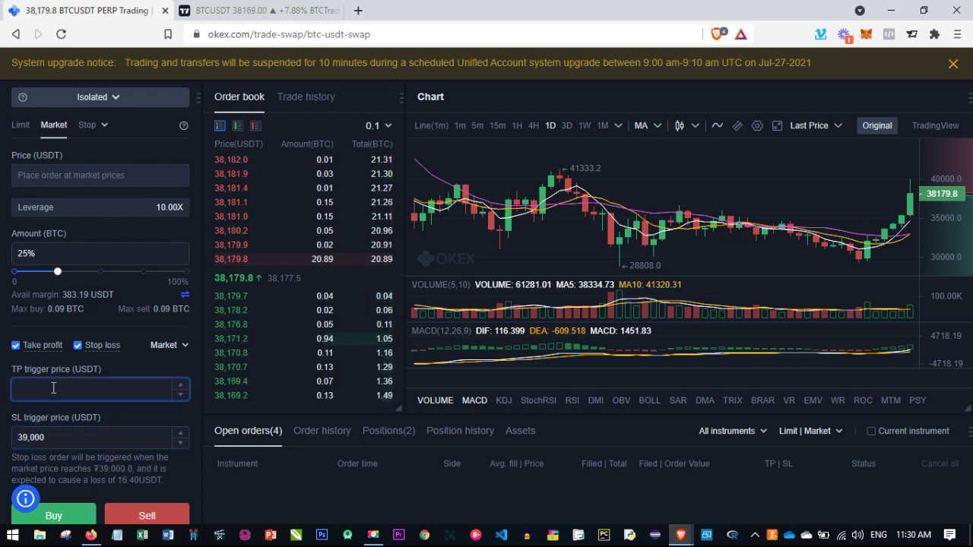
text(33)
text(000)
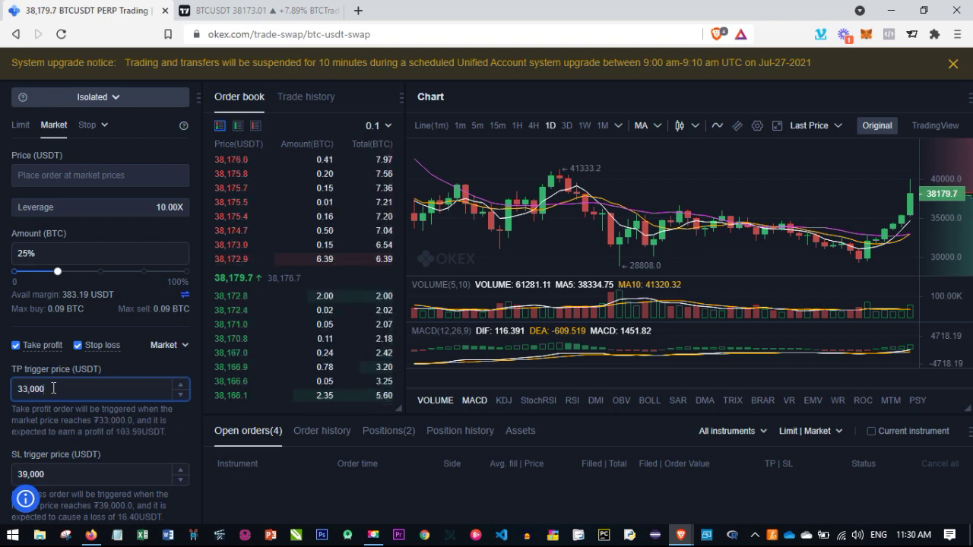
scroll(63, 413, down, 1)
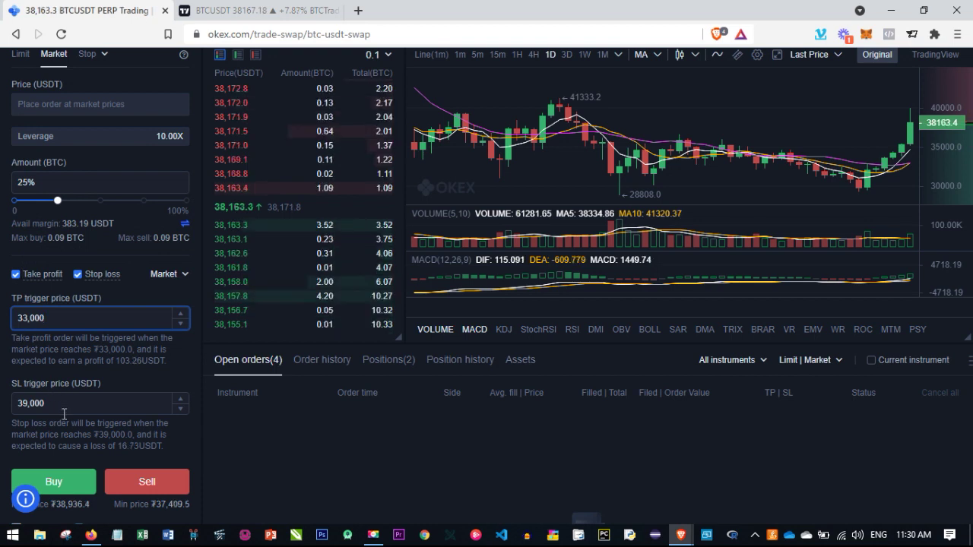
scroll(61, 419, down, 1)
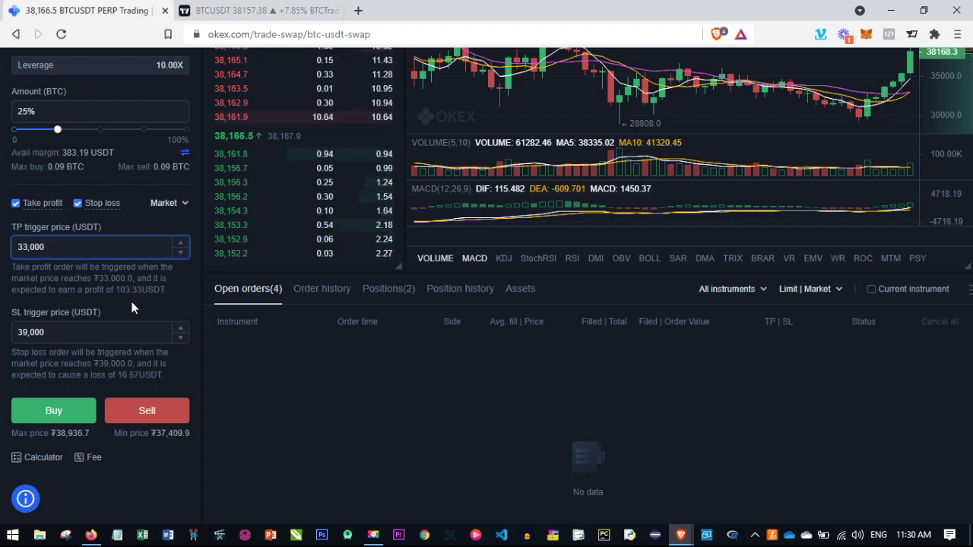
scroll(126, 315, down, 1)
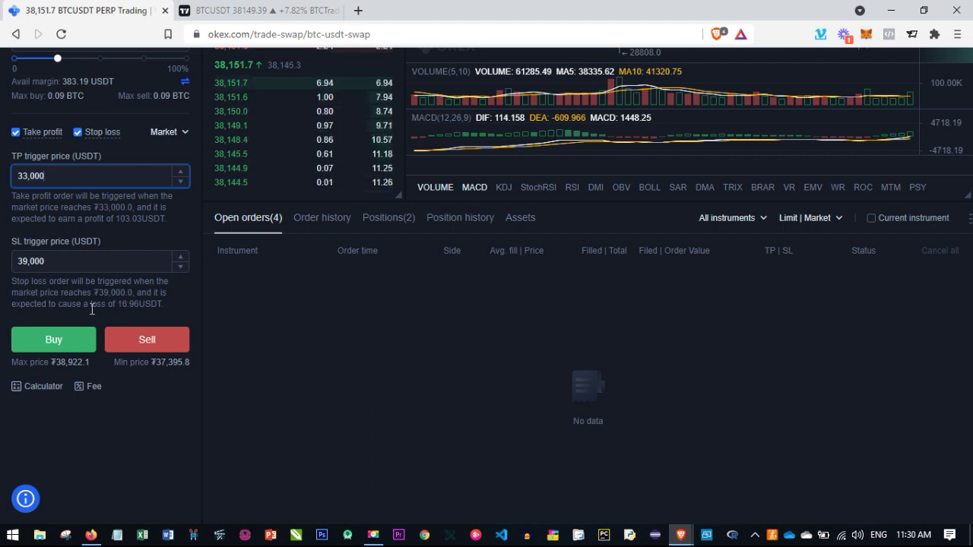
Examine the expected loss under the SL trigger price and compare it with the expected profit under the TP trigger price.
drag(122, 304, 140, 304)
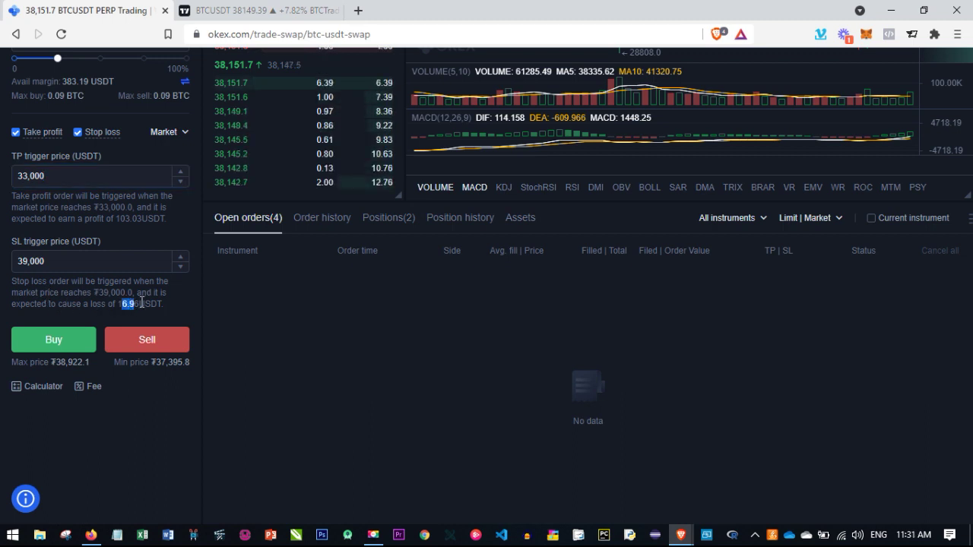
scroll(95, 281, up, 1)
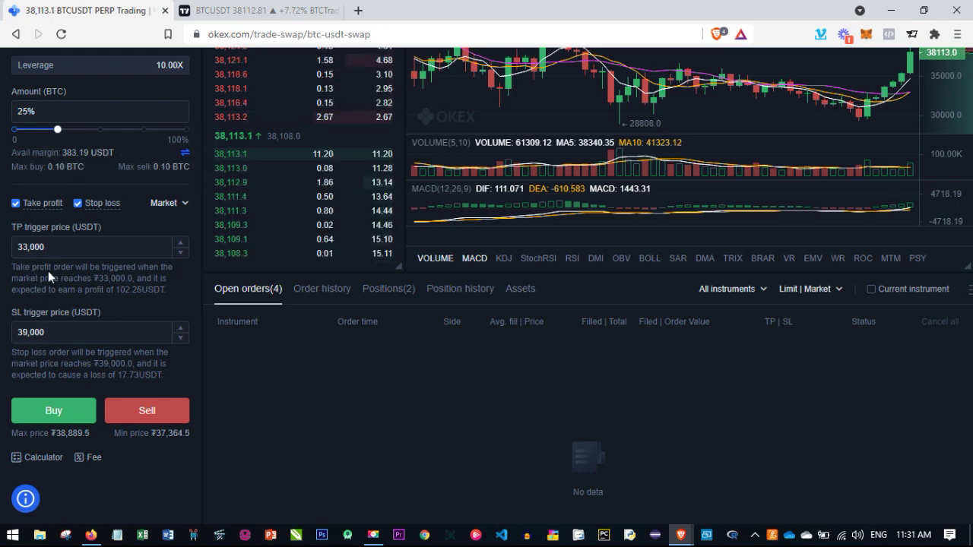
scroll(53, 360, up, 2)
scroll(53, 360, down, 2)
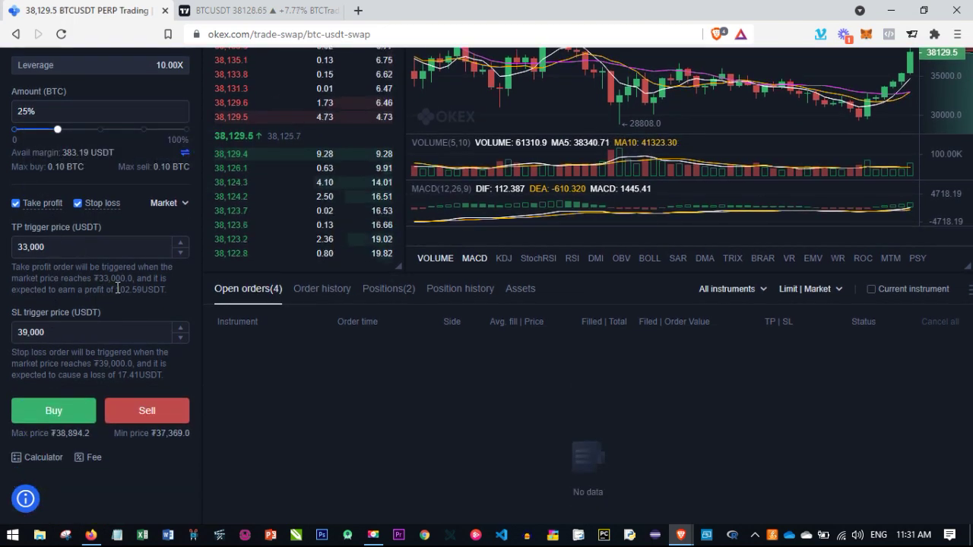
drag(141, 375, 109, 371)
click(120, 374)
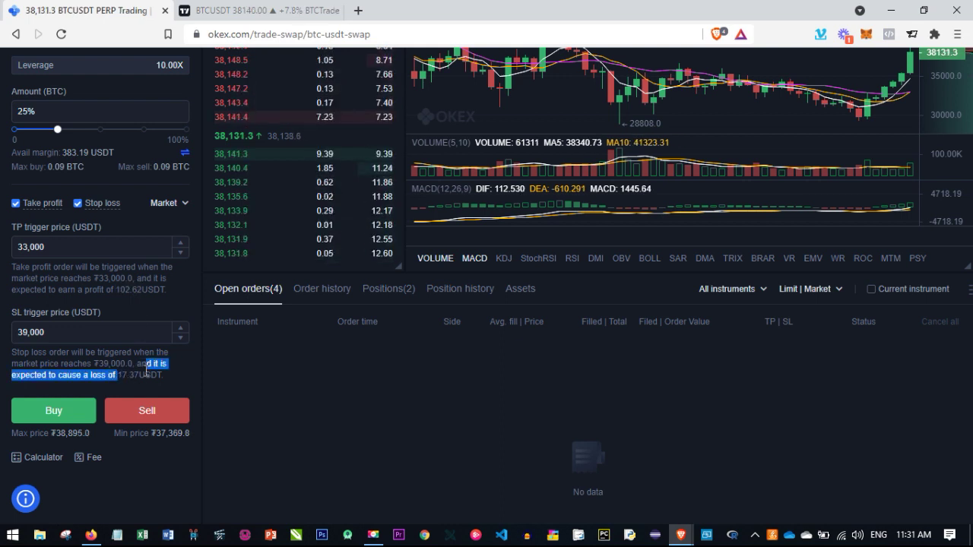
click(140, 370)
Look over the completed market order form and switch to the TradingView chart in Firefox showing the short position.
scroll(134, 254, up, 3)
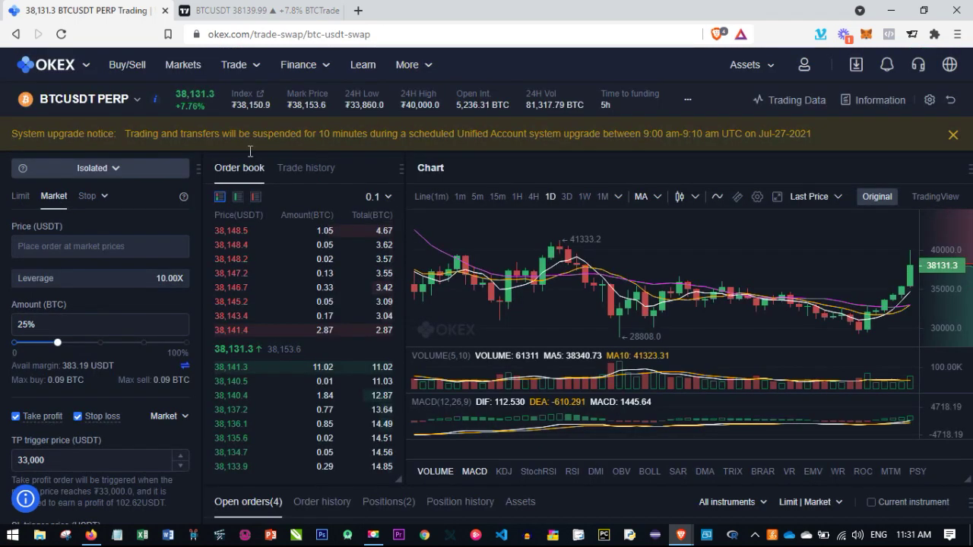
scroll(169, 307, down, 2)
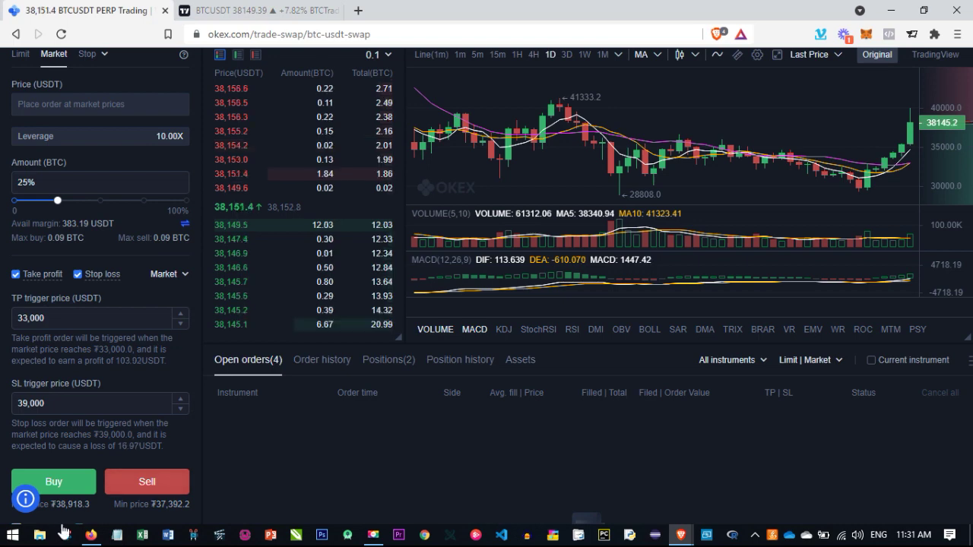
click(91, 534)
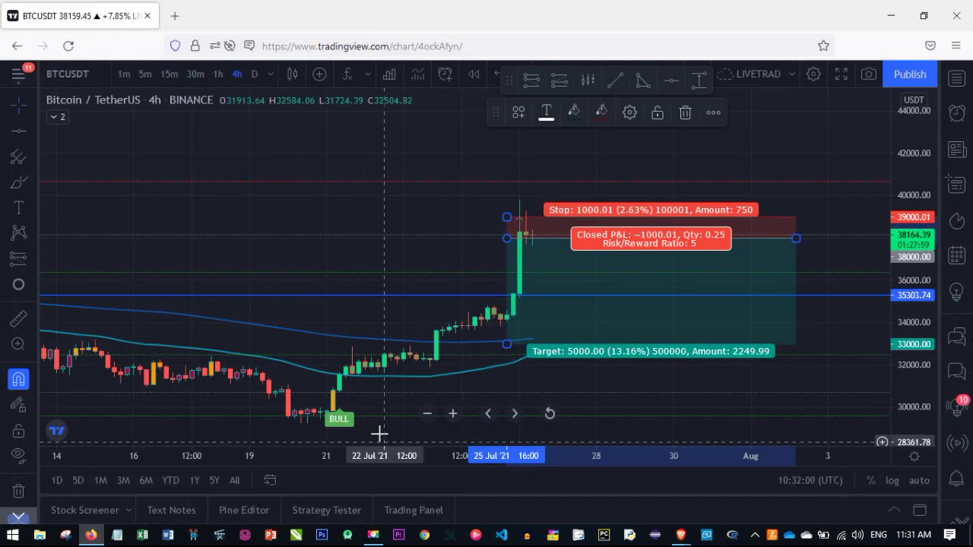